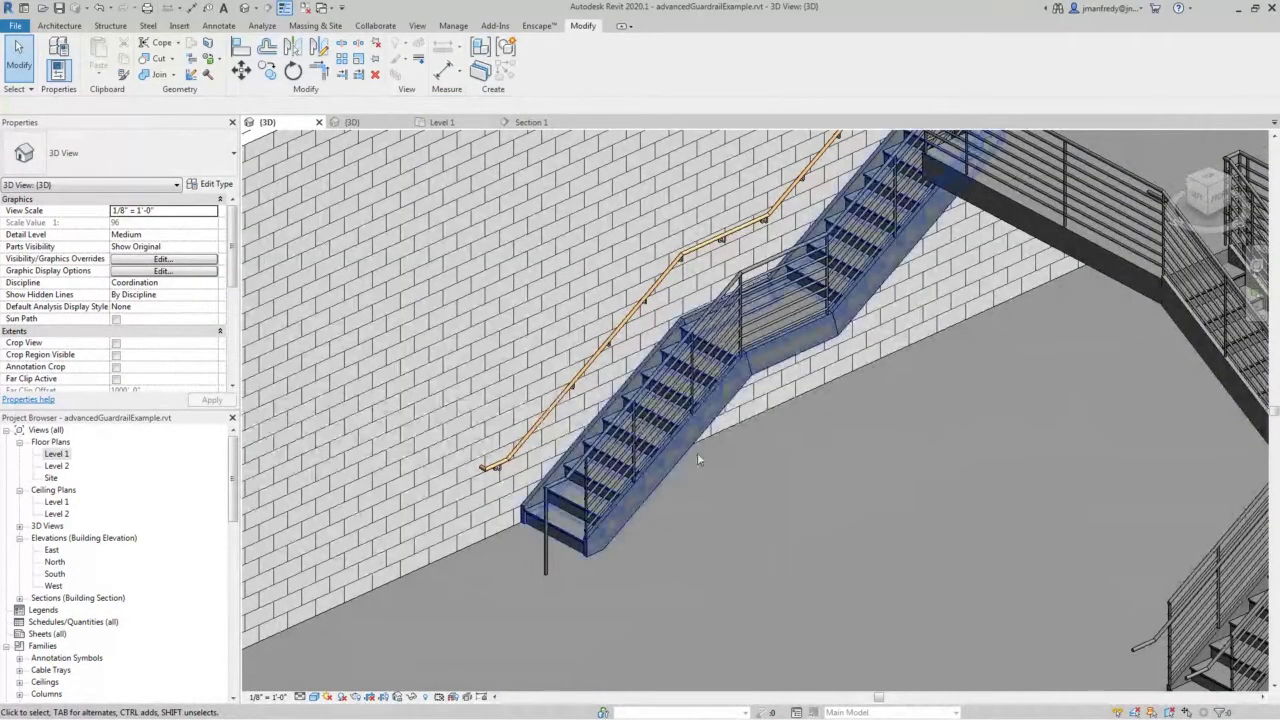
# Open the Level 1 floor plan and inspect the guardrail's top rail in Edit Rail.
pyautogui.click(60, 454)
pyautogui.doubleClick(62, 454)
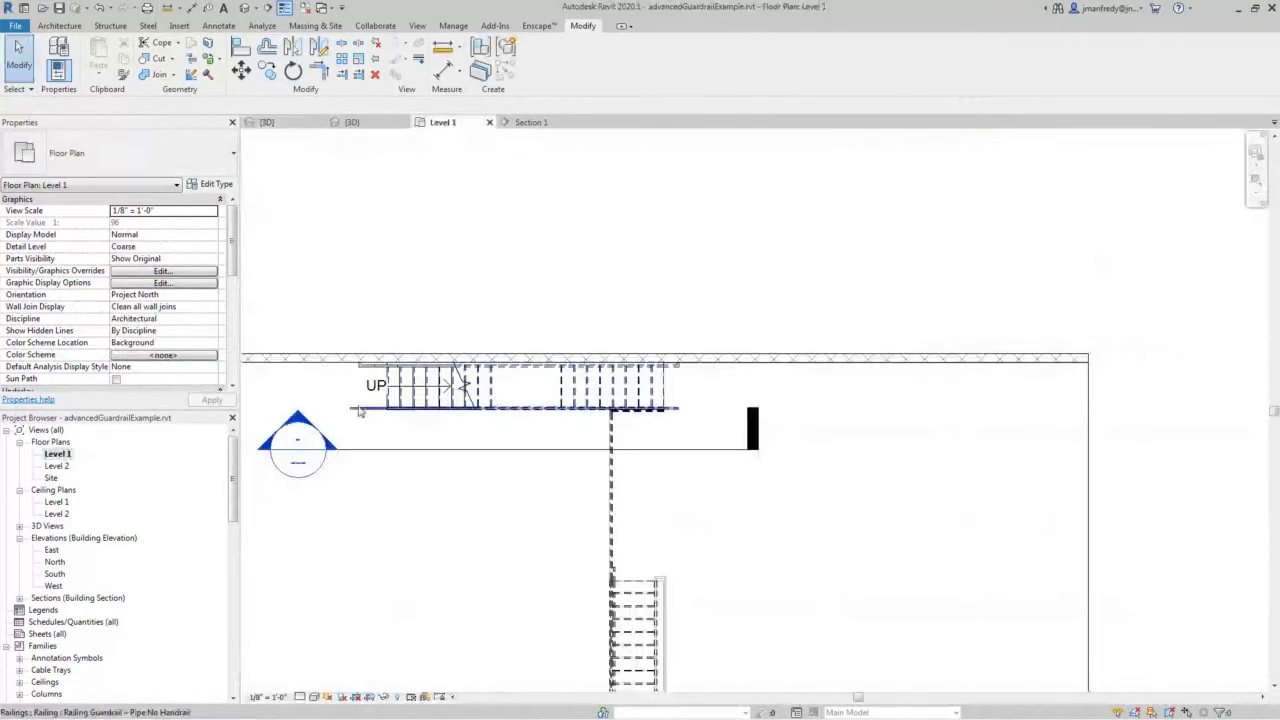
pyautogui.click(352, 416)
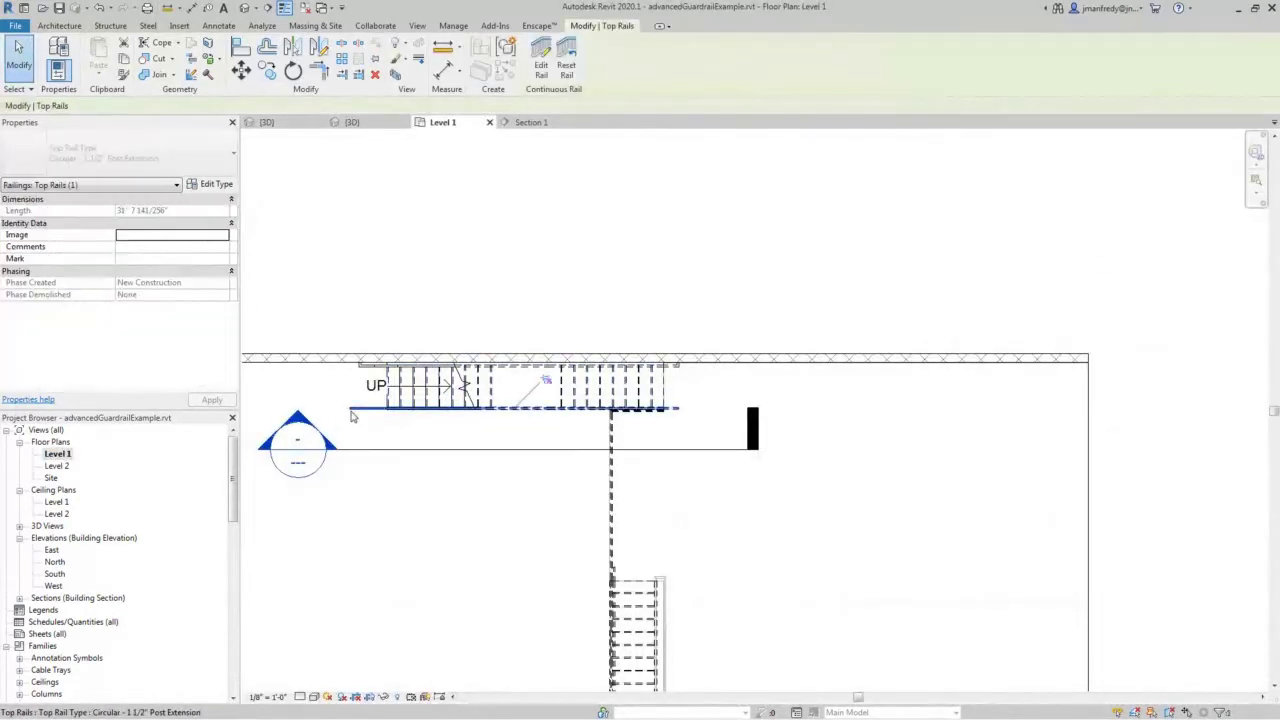
pyautogui.scroll(2, 352, 418)
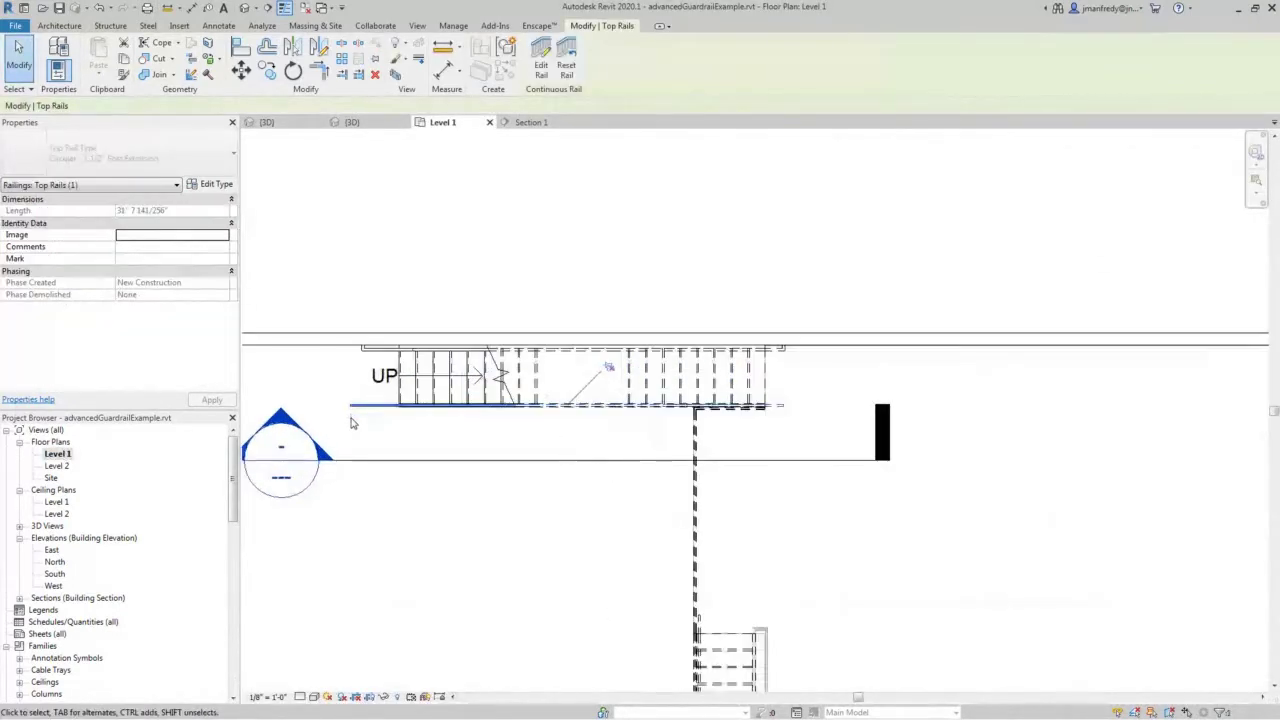
pyautogui.click(541, 70)
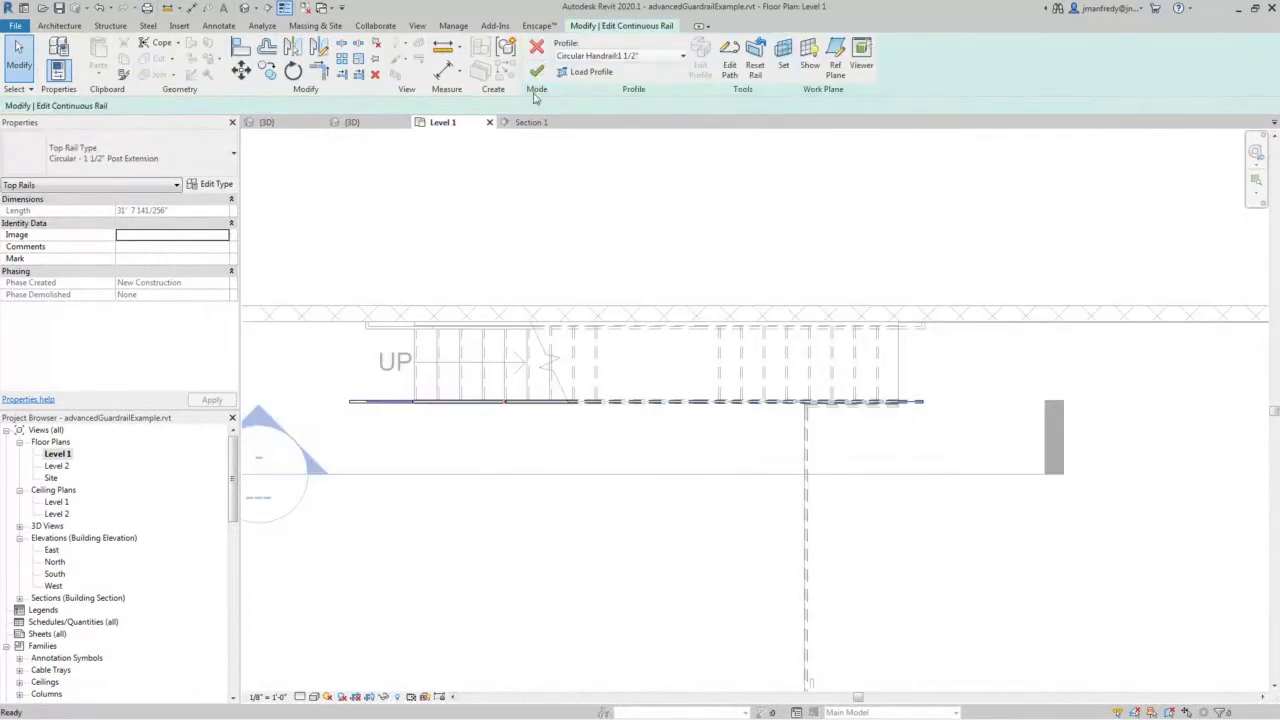
pyautogui.press('Escape')
pyautogui.press('Escape')
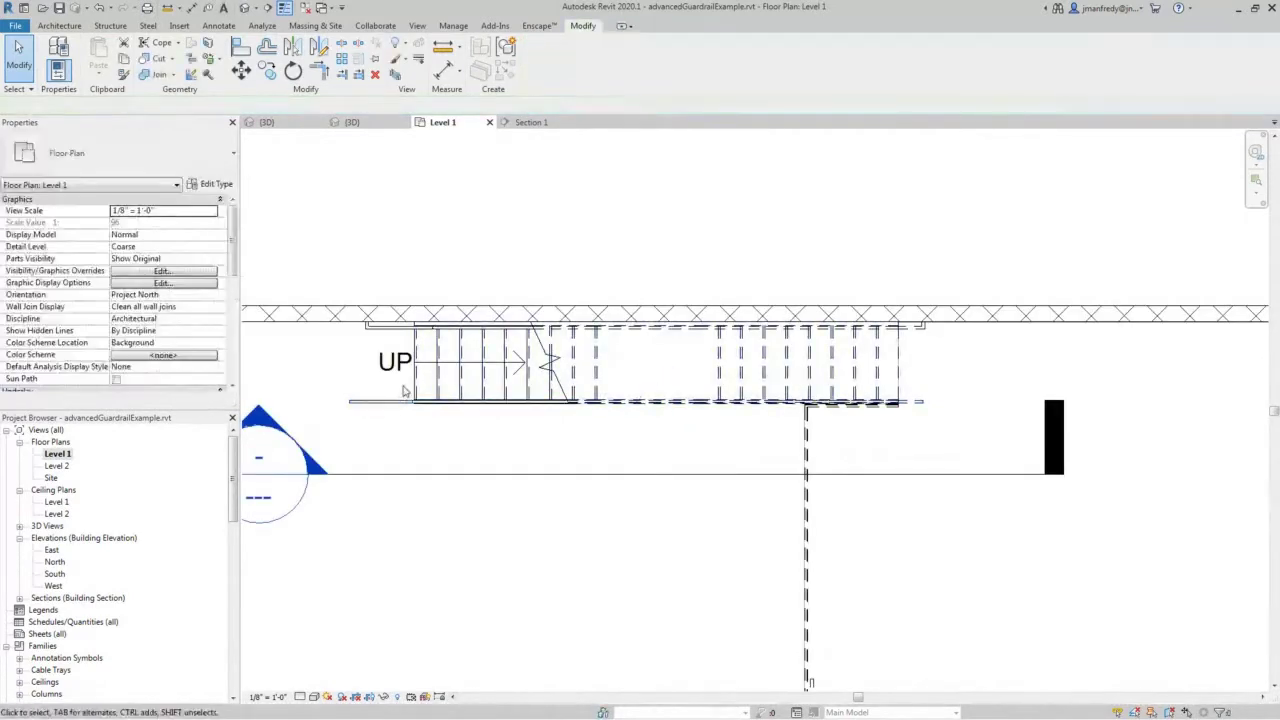
# Select the whole stair guardrail rather than just its top rail.
pyautogui.click(349, 415)
pyautogui.press('Escape')
pyautogui.press('Tab')
pyautogui.click(352, 404)
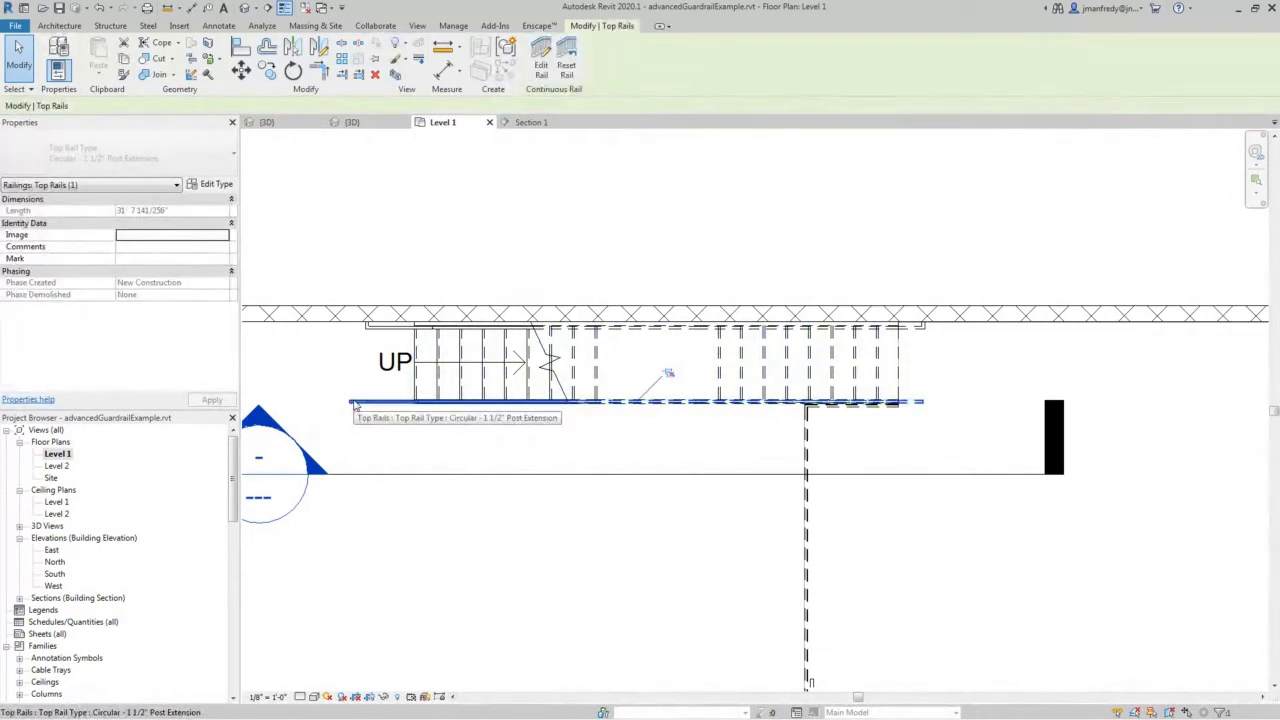
pyautogui.press('Escape')
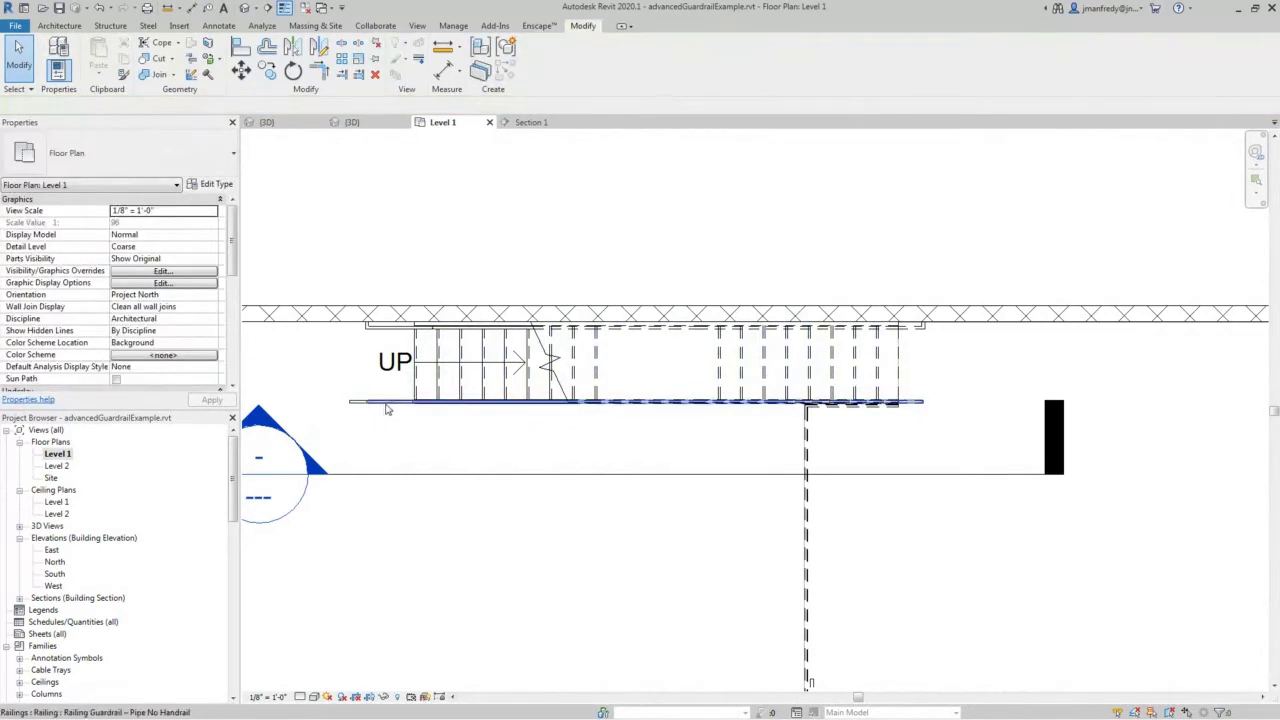
pyautogui.click(387, 406)
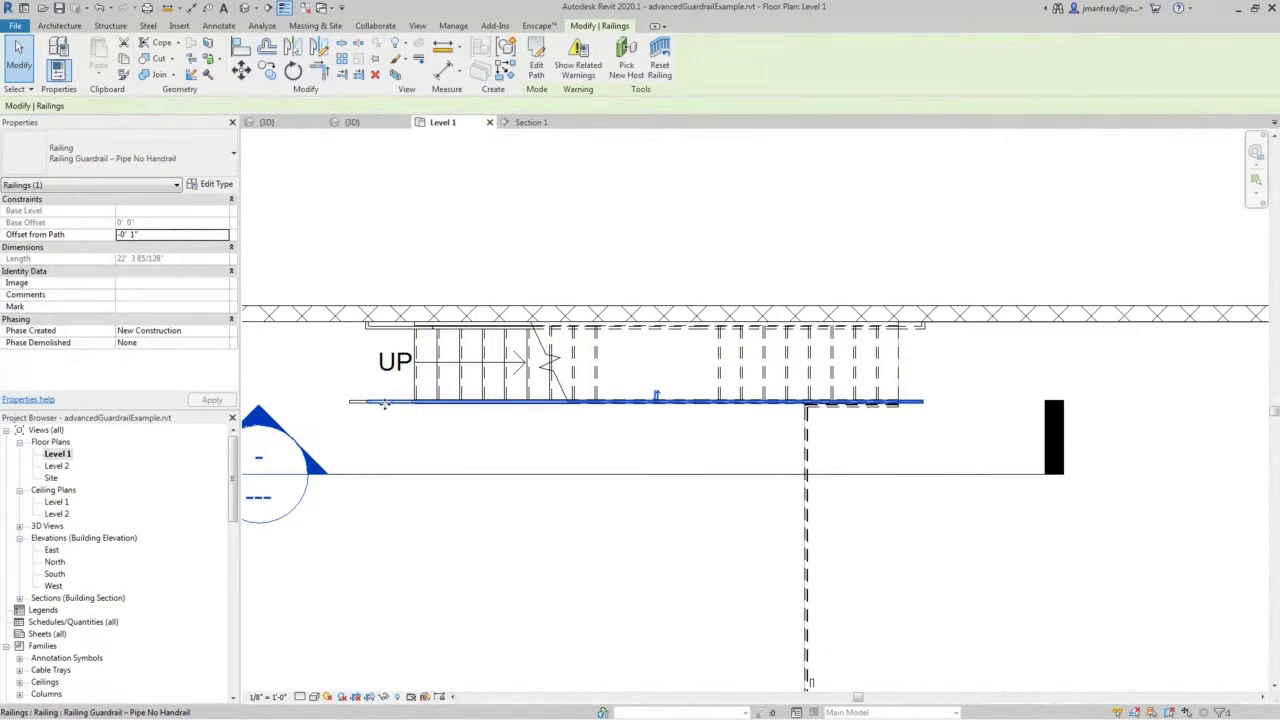
# Enter Edit Path for the selected guardrail to open its path sketch.
pyautogui.click(537, 70)
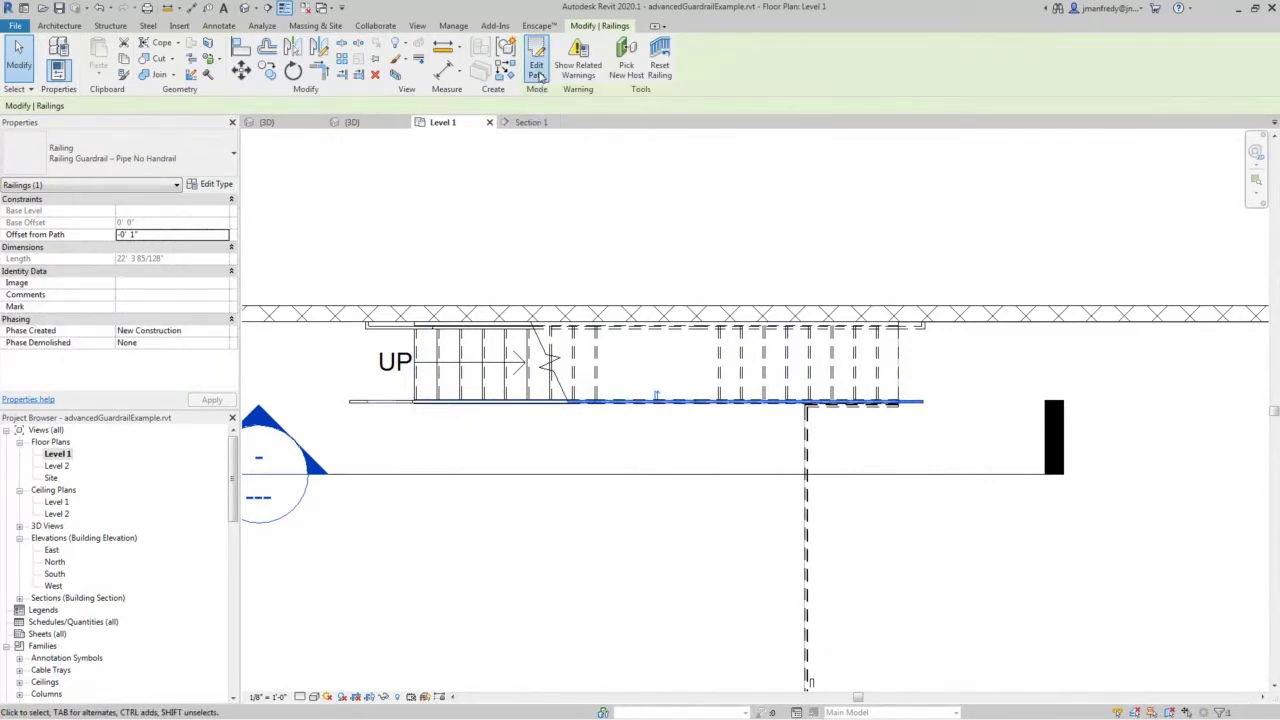
pyautogui.scroll(5, 398, 432)
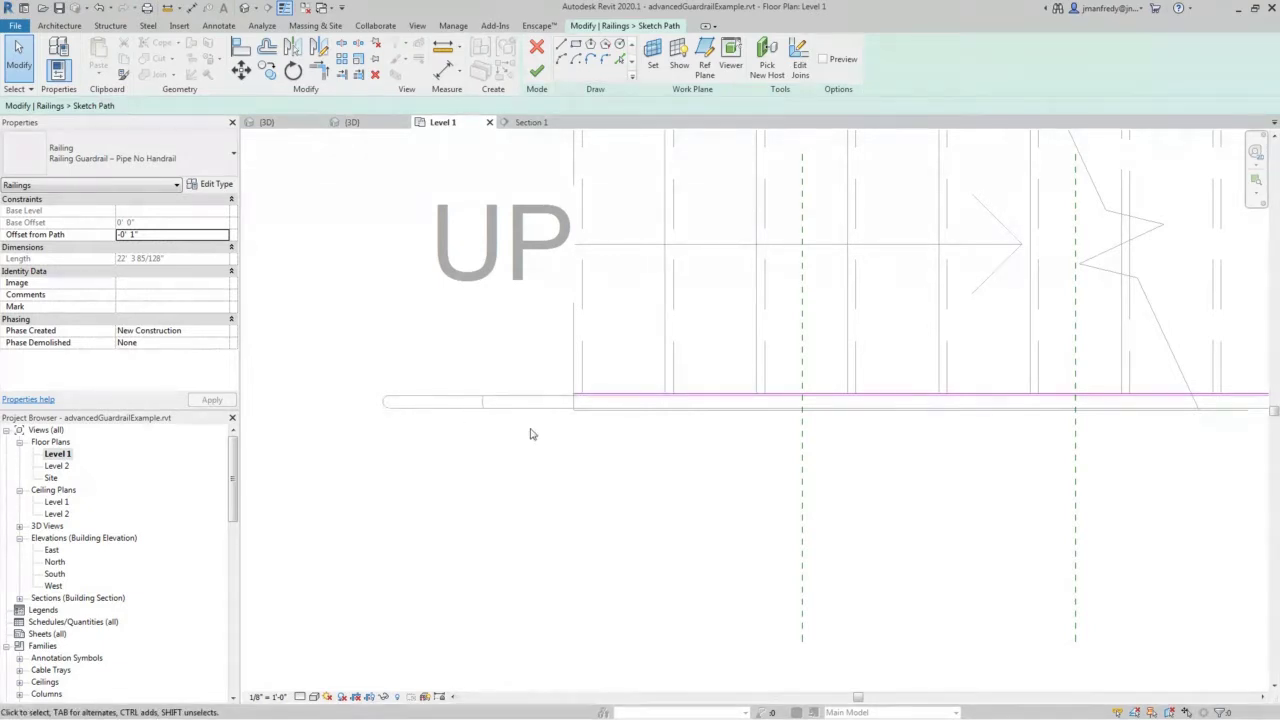
pyautogui.scroll(-2, 508, 437)
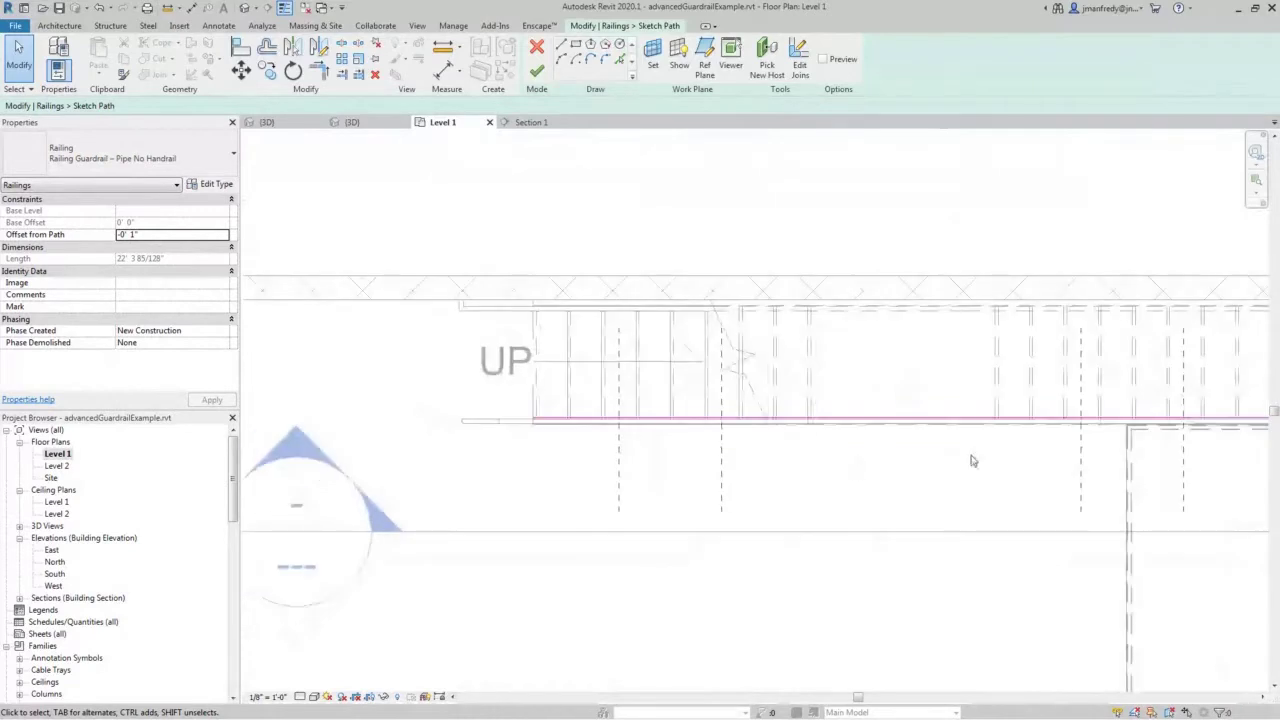
pyautogui.scroll(-2, 894, 466)
pyautogui.scroll(2, 894, 466)
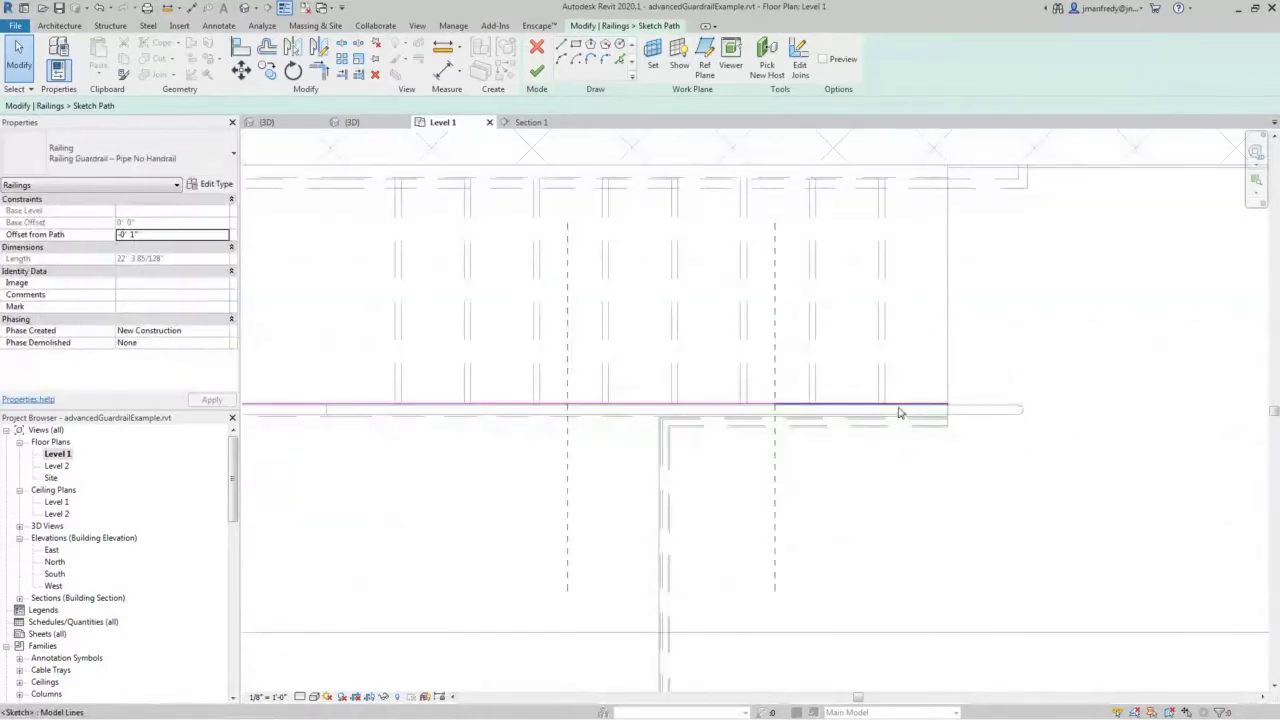
pyautogui.scroll(2, 900, 414)
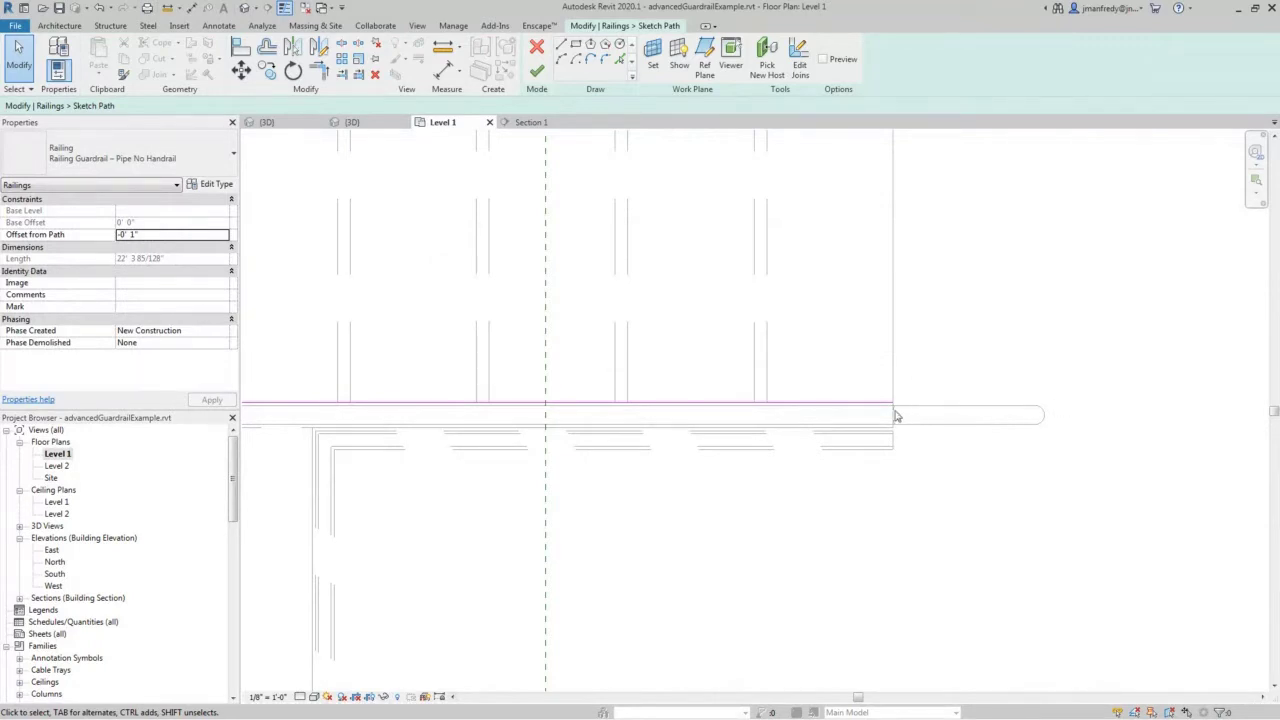
# Pan and zoom along the magenta 22' 3 85/128" path line past the stair.
pyautogui.scroll(-1, 1080, 408)
pyautogui.scroll(-4, 789, 409)
pyautogui.moveTo(551, 511); pyautogui.dragTo(868, 475, button='middle')
pyautogui.scroll(-2, 868, 475)
pyautogui.moveTo(660, 486); pyautogui.dragTo(894, 514, button='middle')
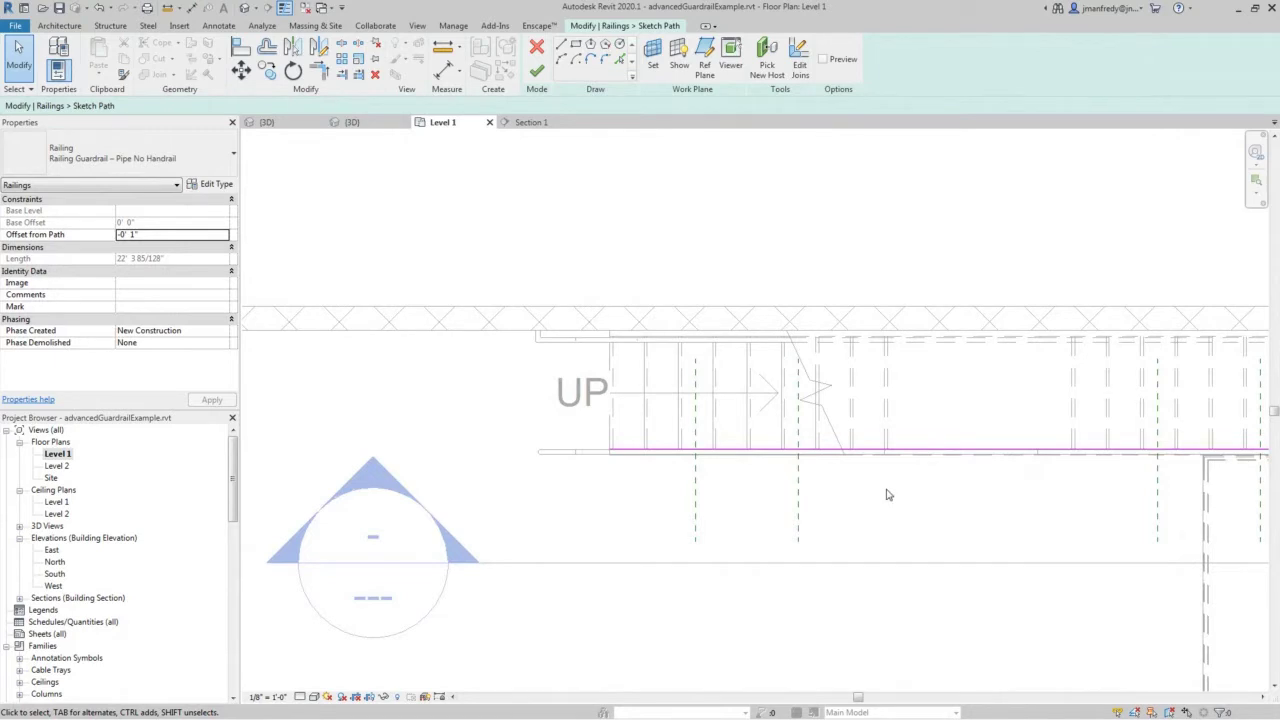
pyautogui.scroll(1, 886, 494)
pyautogui.moveTo(886, 494); pyautogui.dragTo(840, 500, button='middle')
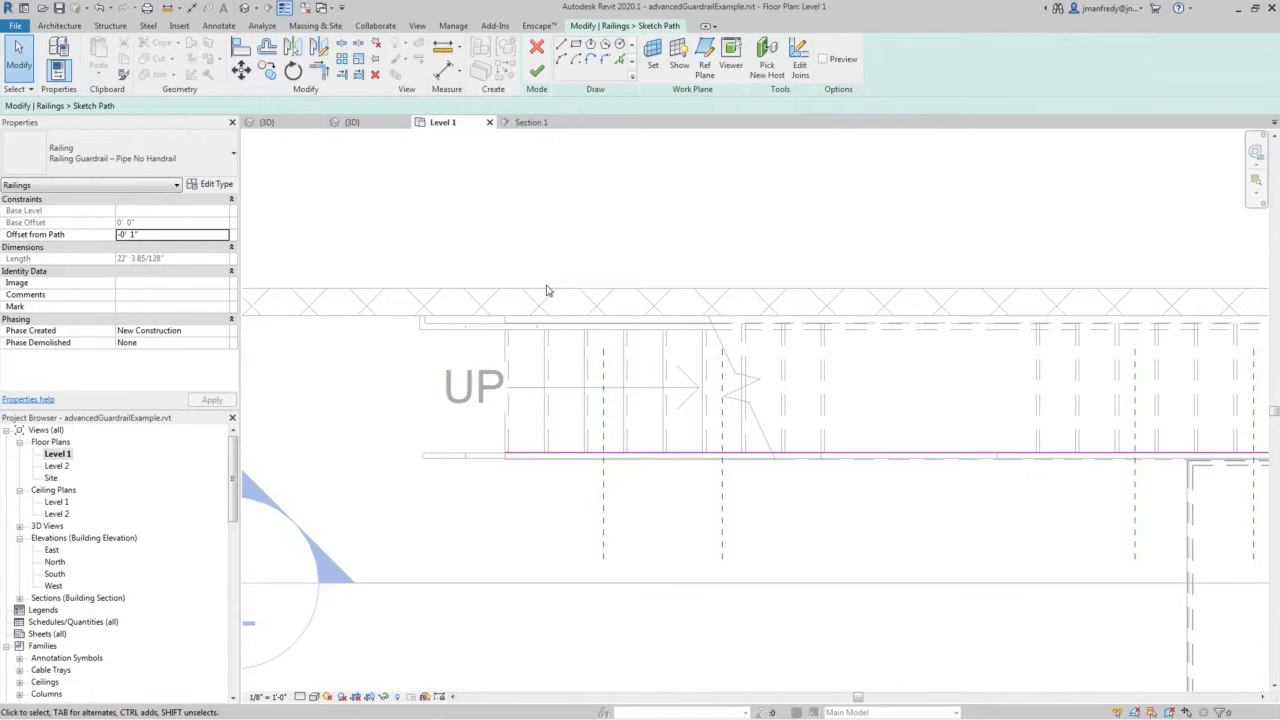
pyautogui.scroll(1, 628, 474)
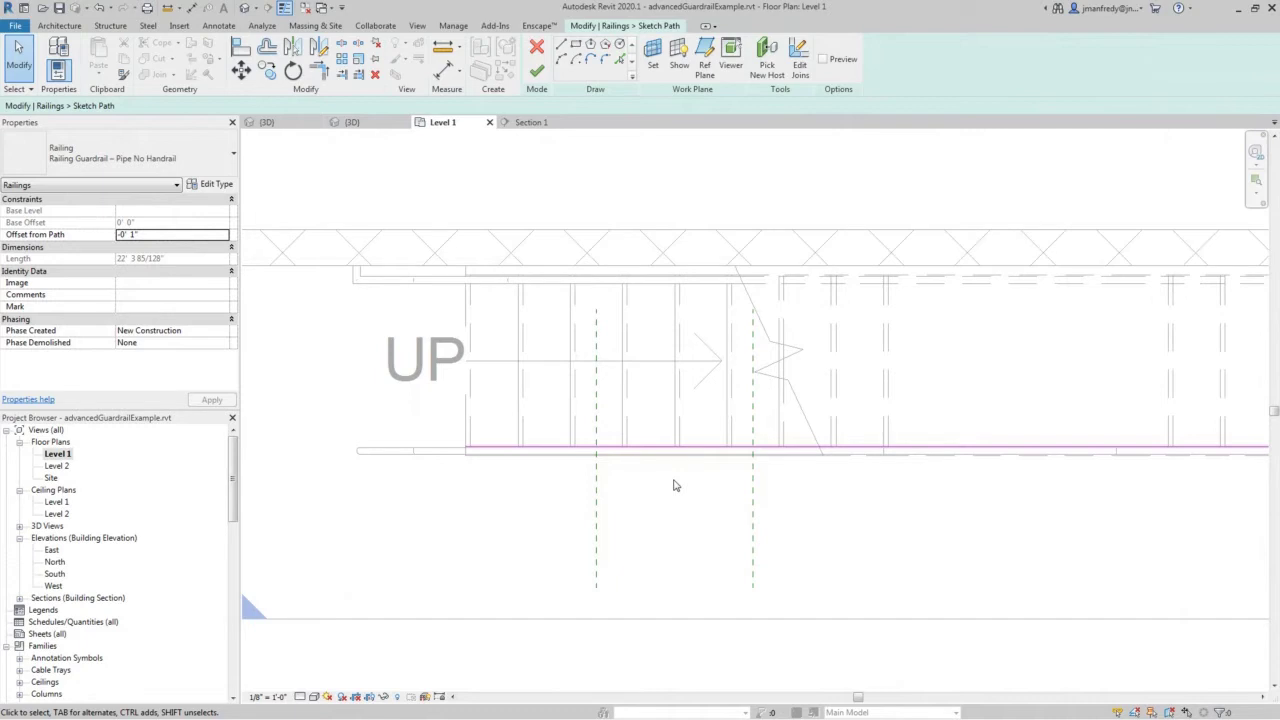
pyautogui.moveTo(702, 508); pyautogui.dragTo(632, 487, button='middle')
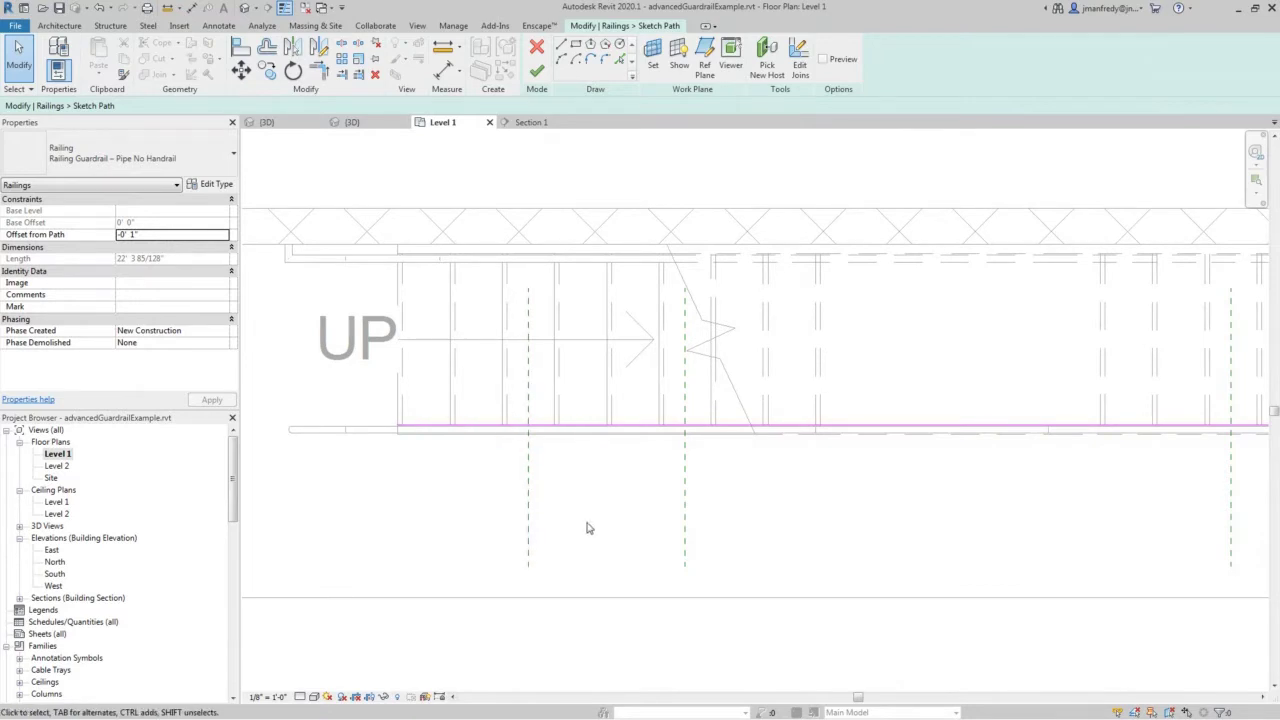
# Check the lengths of the left, middle and right guardrail path segments.
pyautogui.scroll(3, 624, 470)
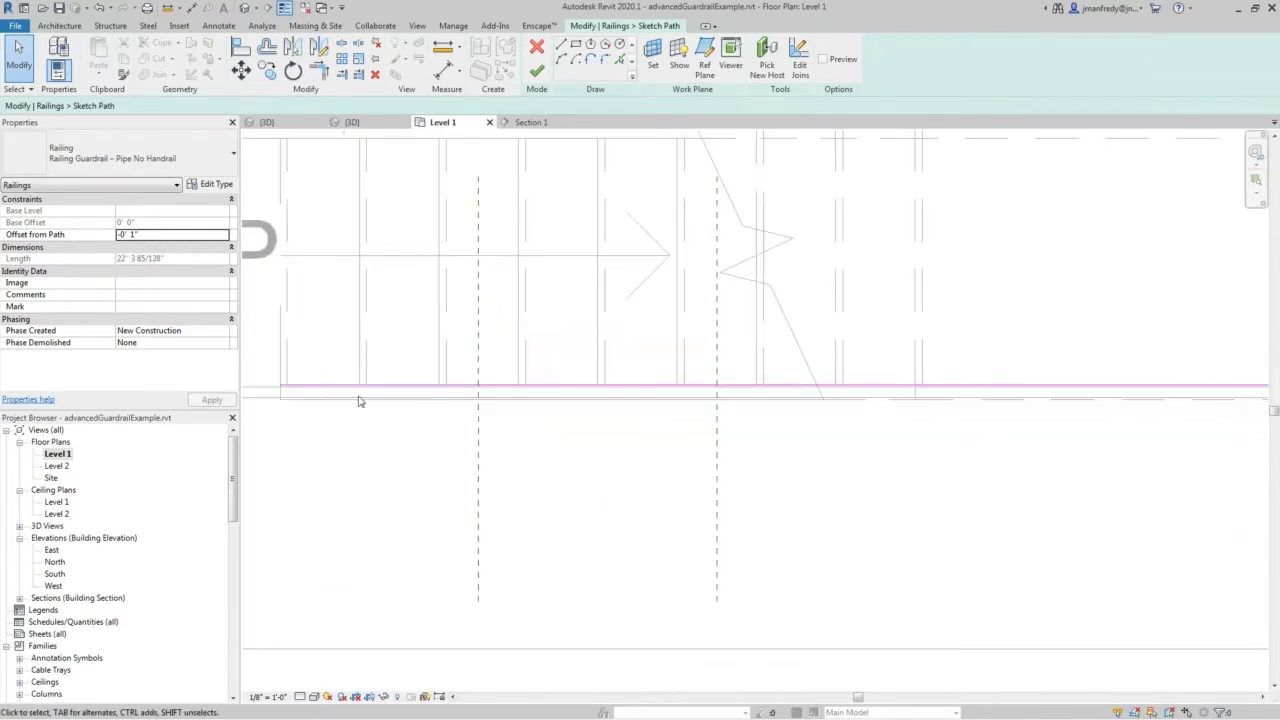
pyautogui.click(416, 387)
pyautogui.click(537, 388)
pyautogui.click(906, 382)
pyautogui.click(891, 374)
pyautogui.scroll(-1, 569, 433)
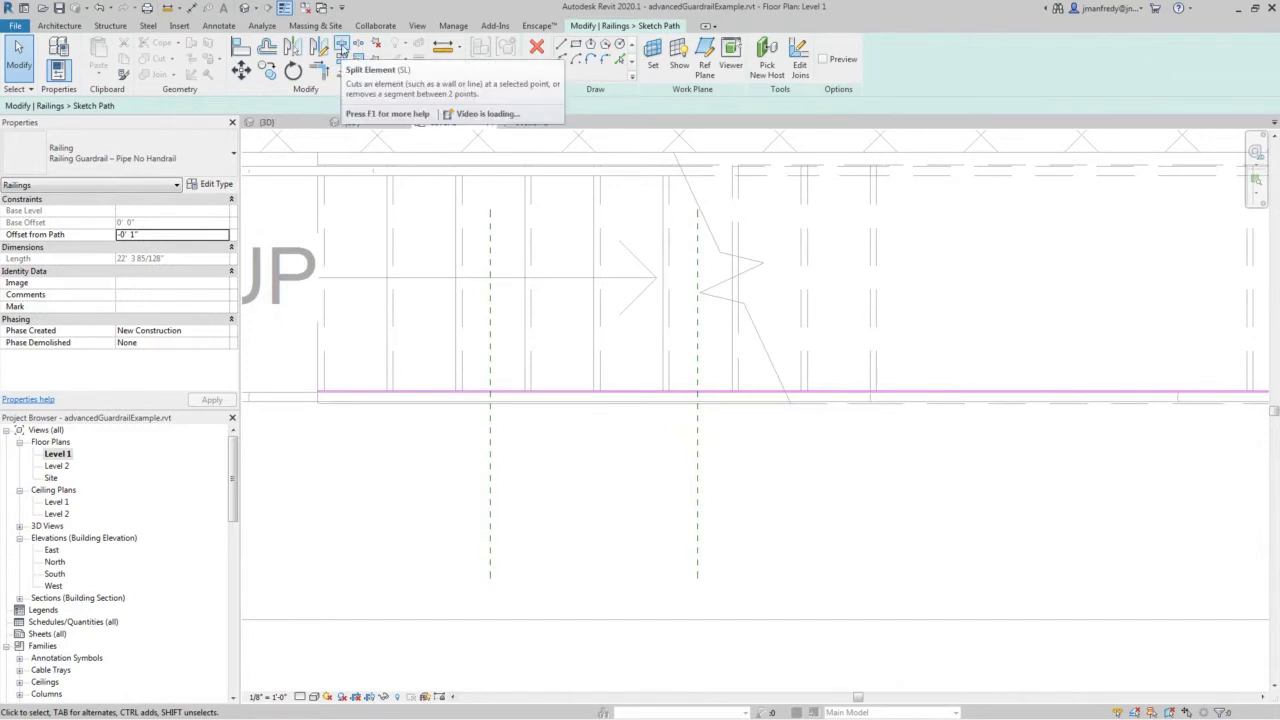
# Split the path line at the reference plane and finish the sketch.
pyautogui.click(341, 47)
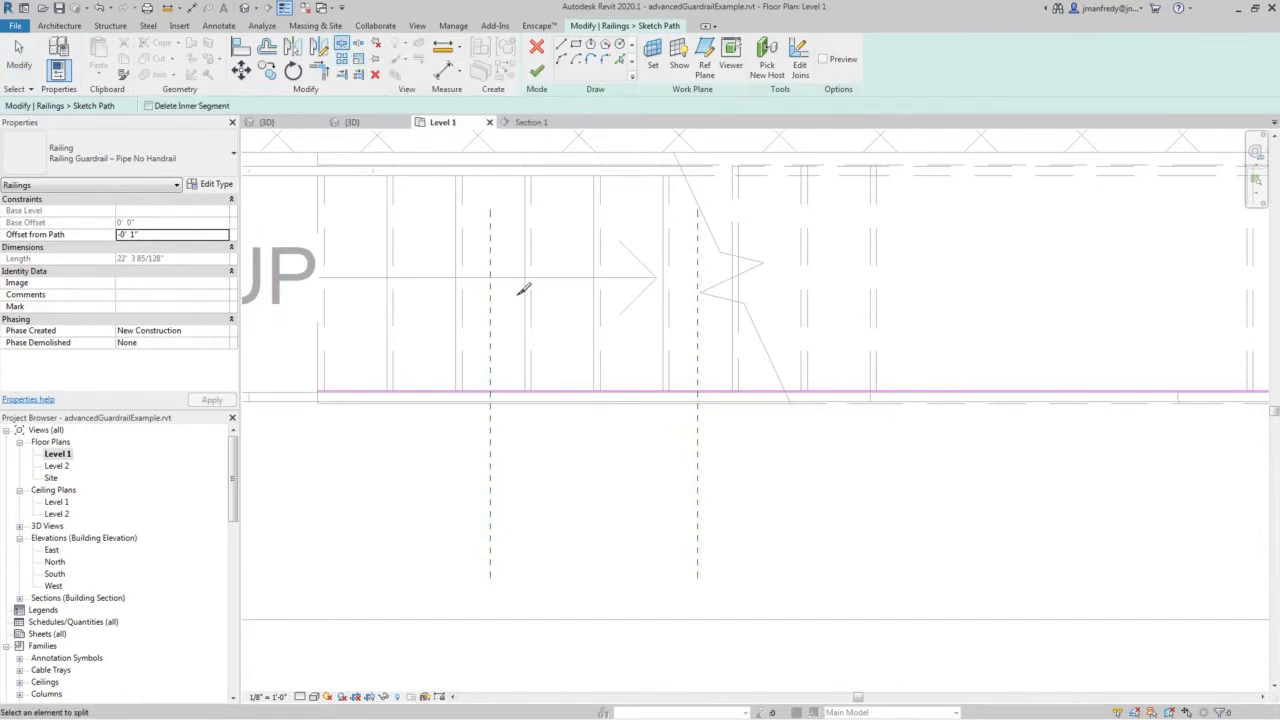
pyautogui.click(580, 390)
pyautogui.press('Escape')
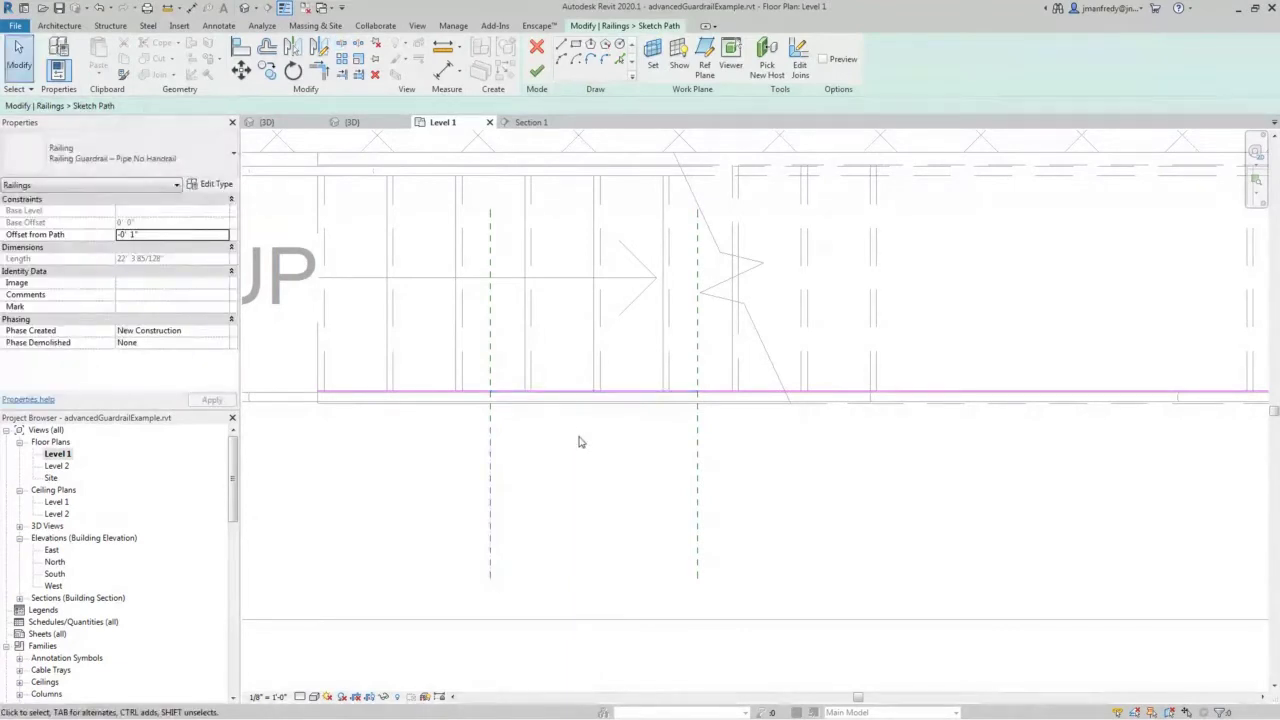
pyautogui.click(537, 71)
pyautogui.click(643, 531)
pyautogui.scroll(-2, 630, 461)
pyautogui.scroll(-1, 630, 461)
pyautogui.moveTo(666, 543); pyautogui.dragTo(696, 406, button='middle')
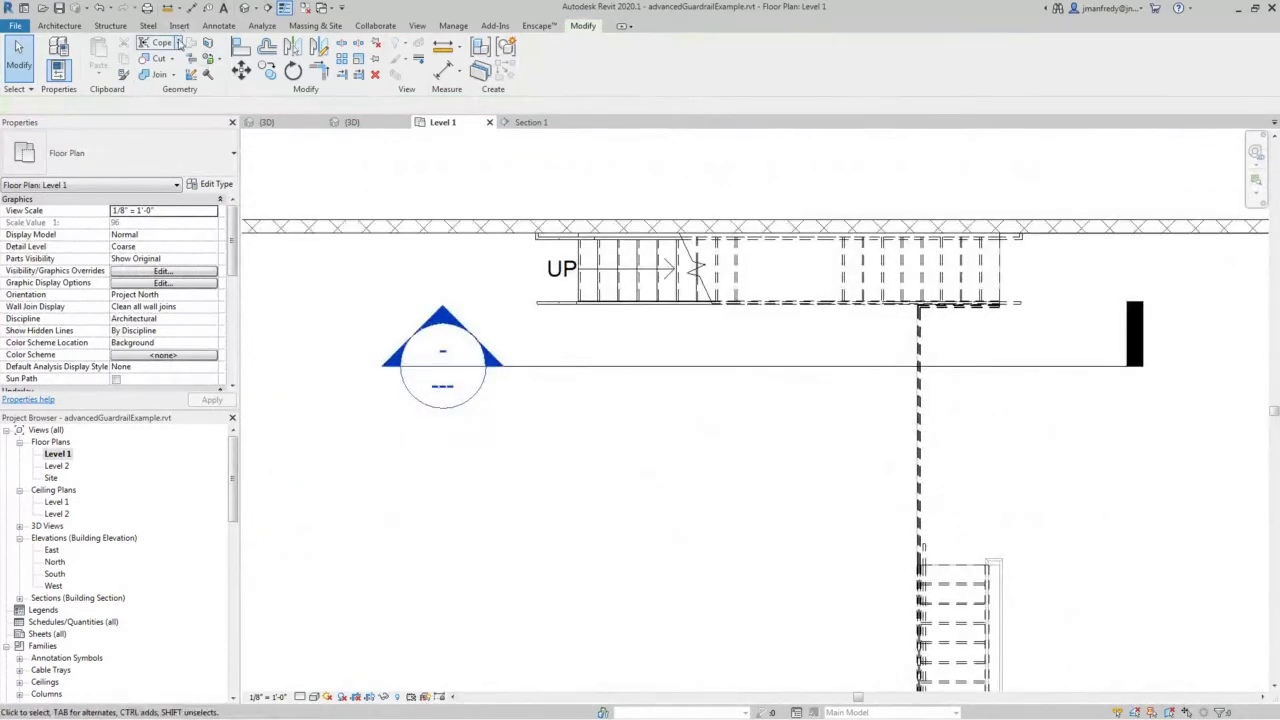
# Sketch a straight 14'-8" railing path on Level 1 and finish it.
pyautogui.click(62, 25)
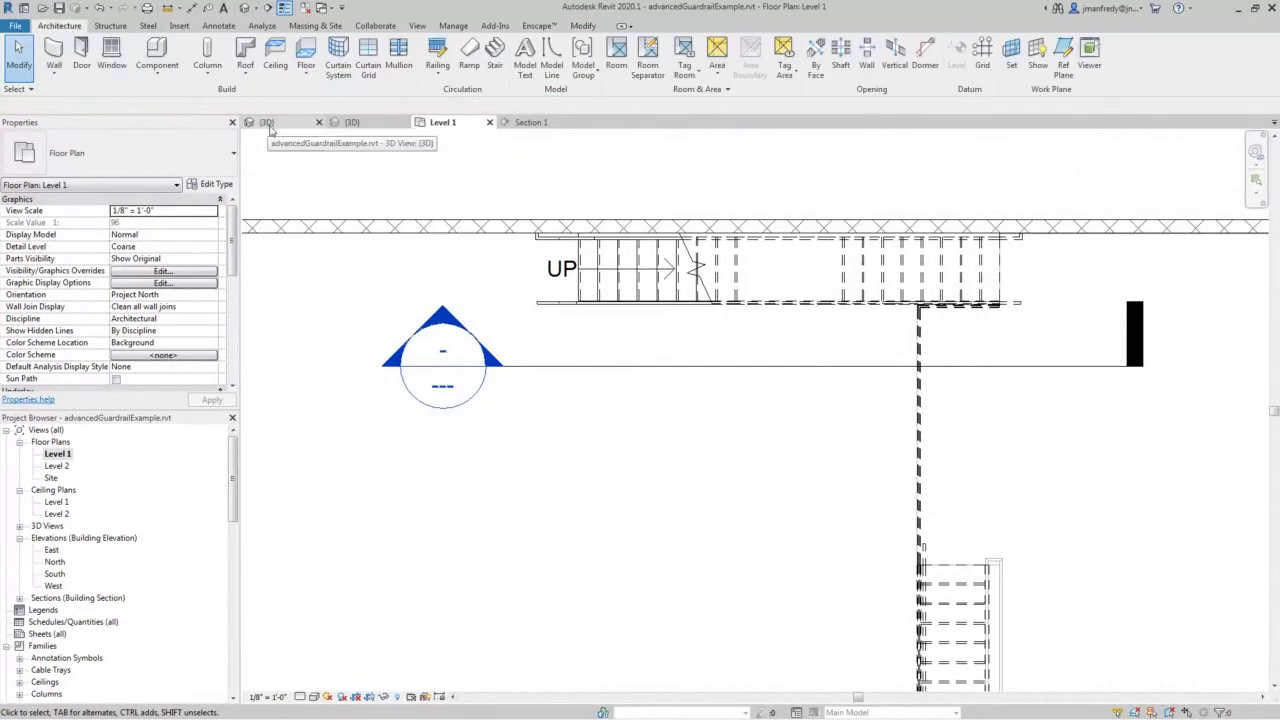
pyautogui.click(437, 55)
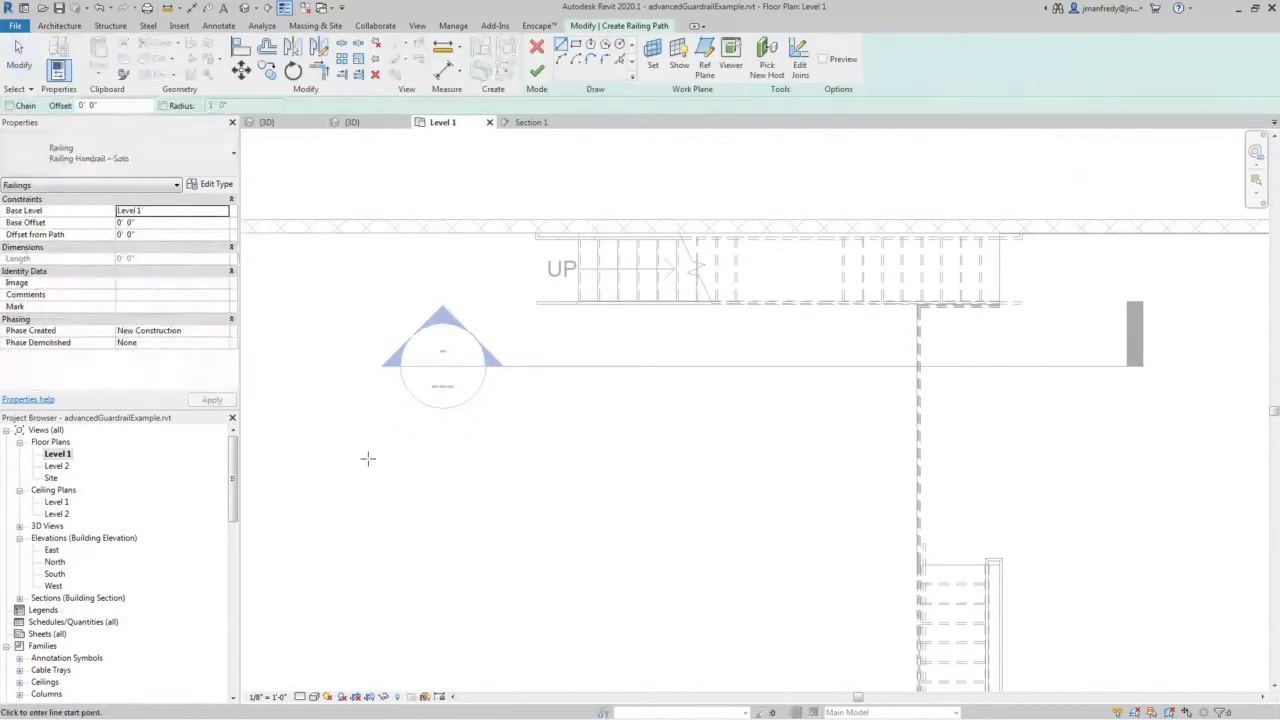
pyautogui.click(367, 458)
pyautogui.click(682, 458)
pyautogui.press('Escape')
pyautogui.scroll(5, 440, 497)
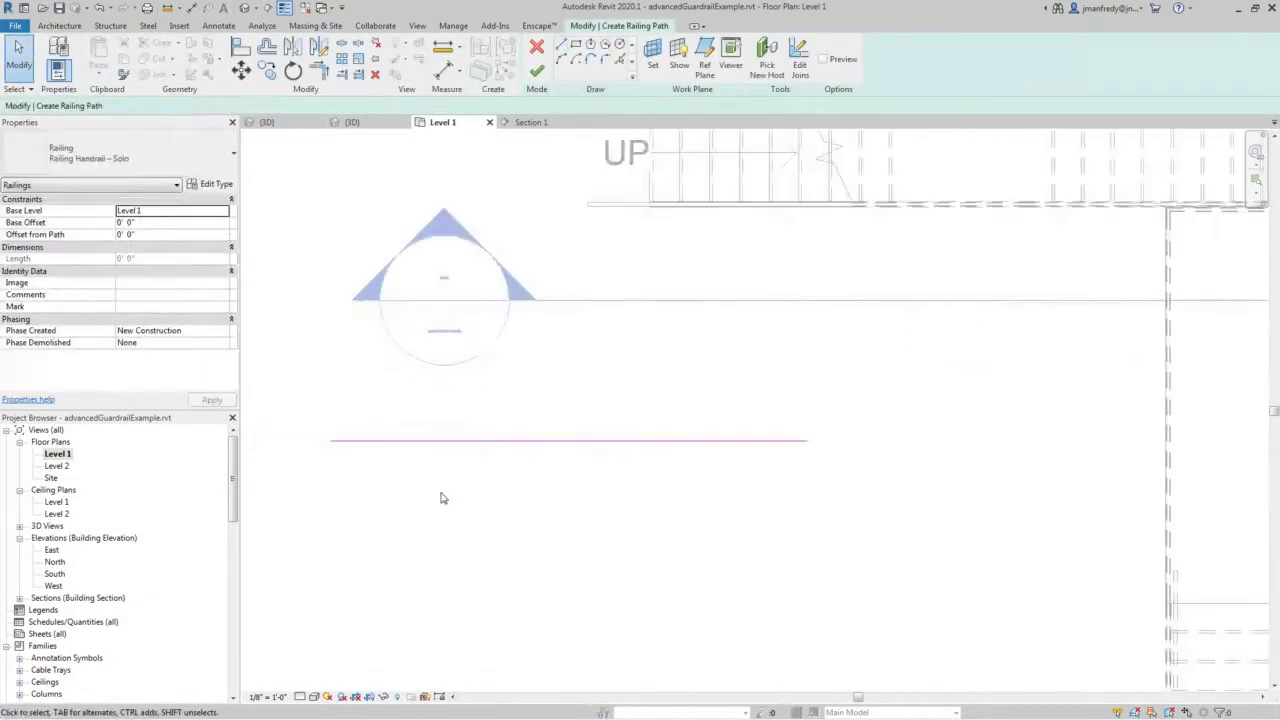
pyautogui.click(537, 71)
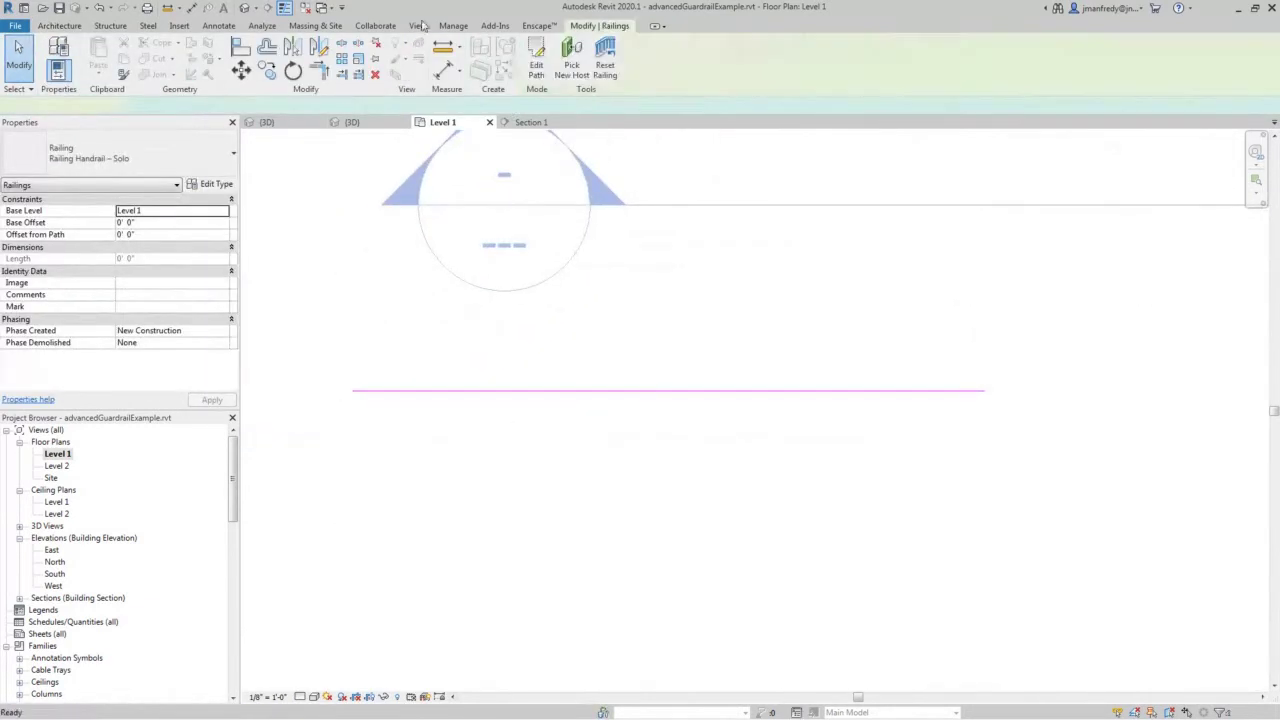
# In the 3D view, change the new railing's type to Handrail - Pipe.
pyautogui.click(246, 9)
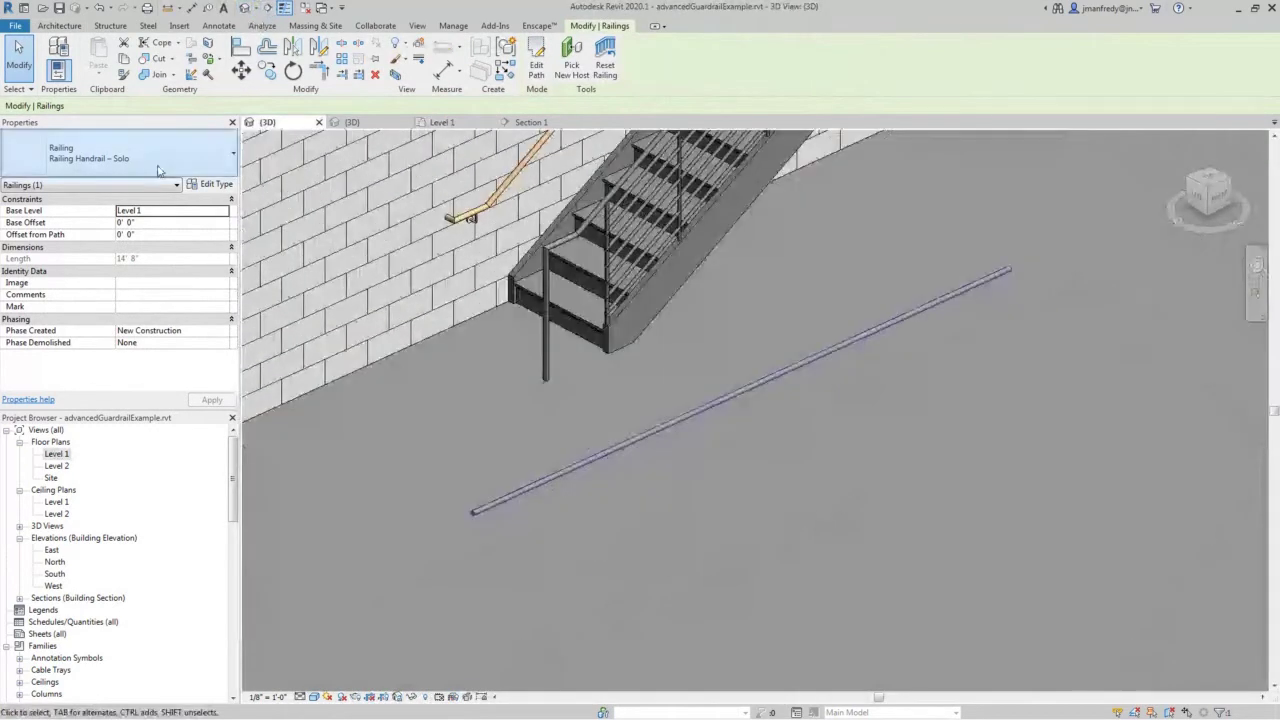
pyautogui.click(120, 152)
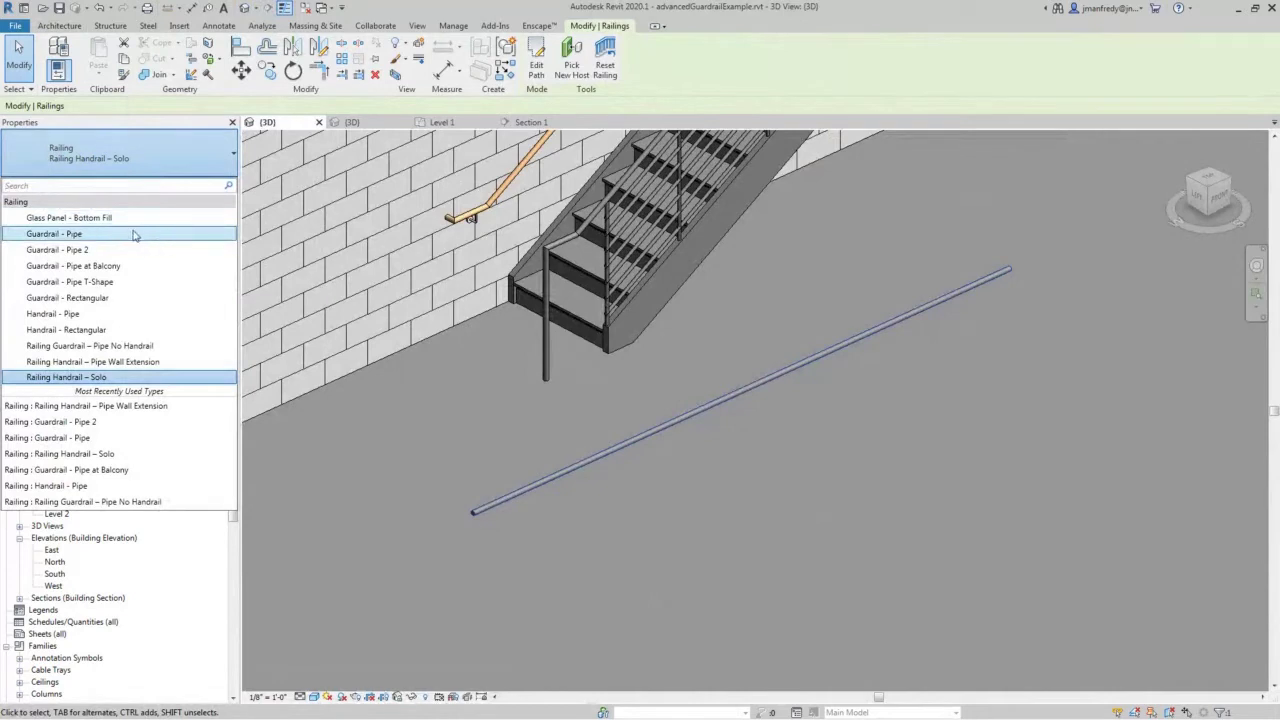
pyautogui.click(100, 313)
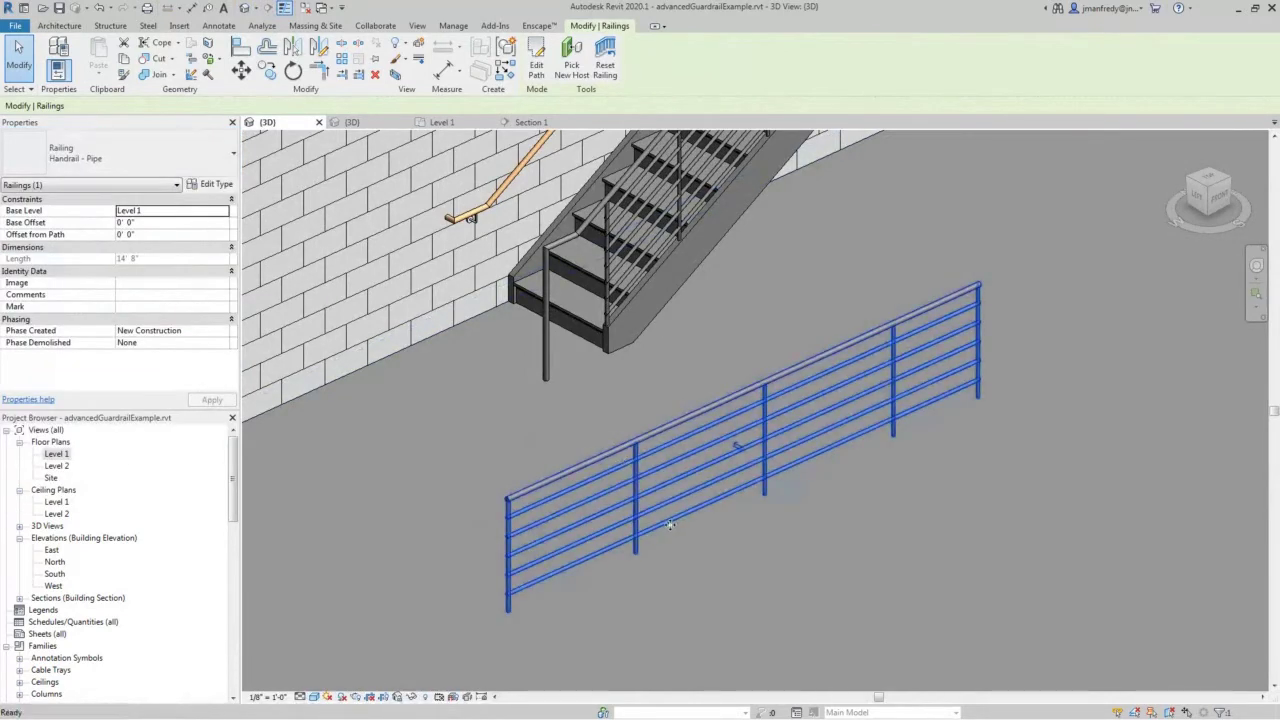
pyautogui.click(655, 500)
pyautogui.scroll(3, 650, 515)
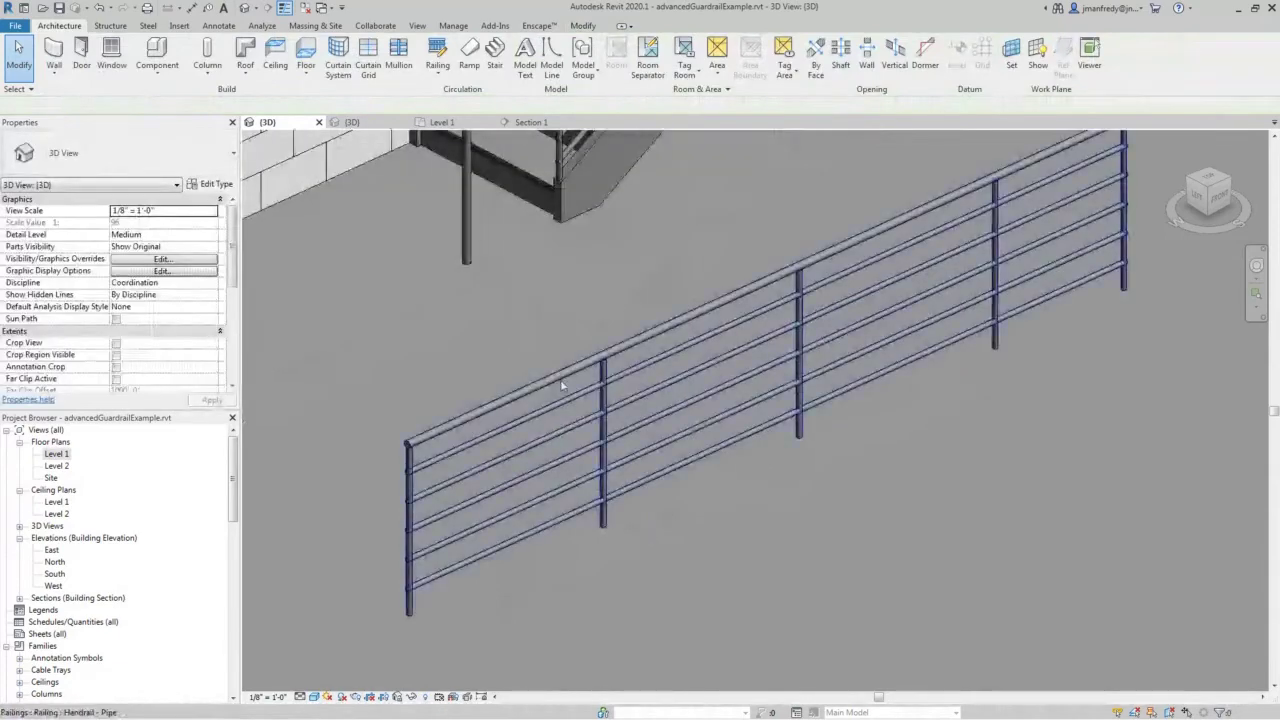
# Review the Handrail - Pipe baluster placement without changes, then return to the Level 1 plan.
pyautogui.click(562, 378)
pyautogui.click(216, 185)
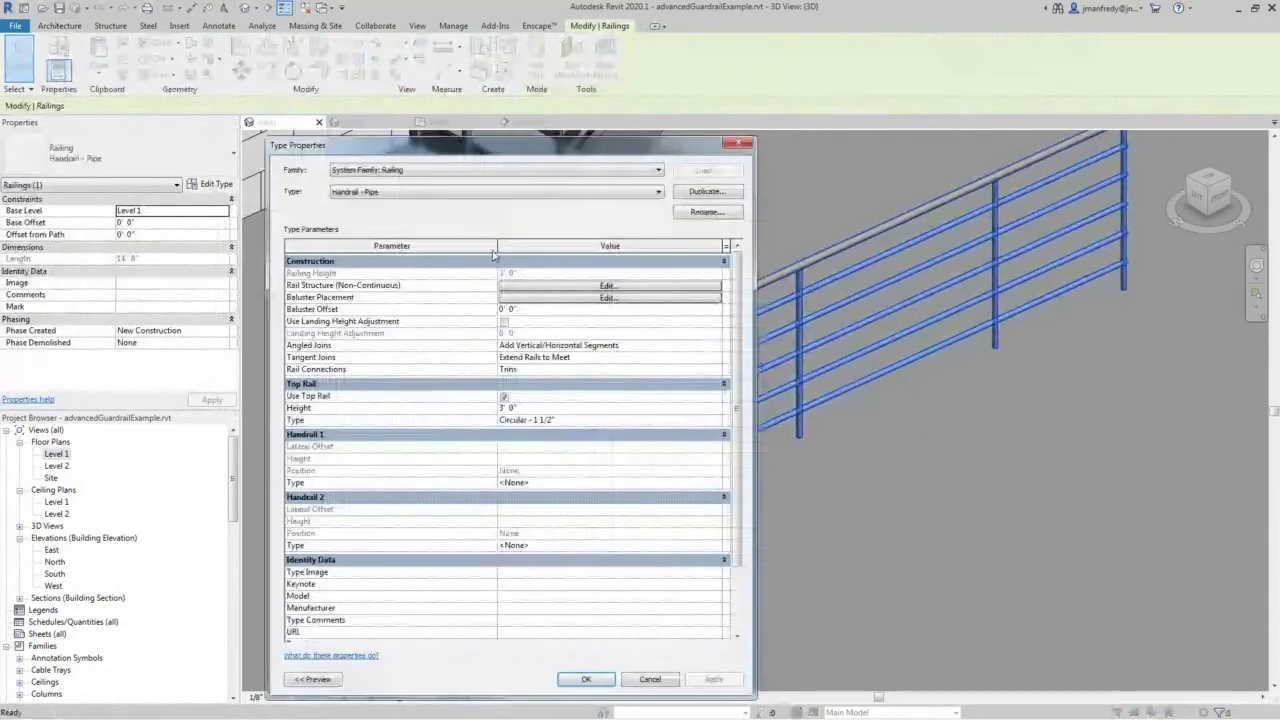
pyautogui.click(521, 300)
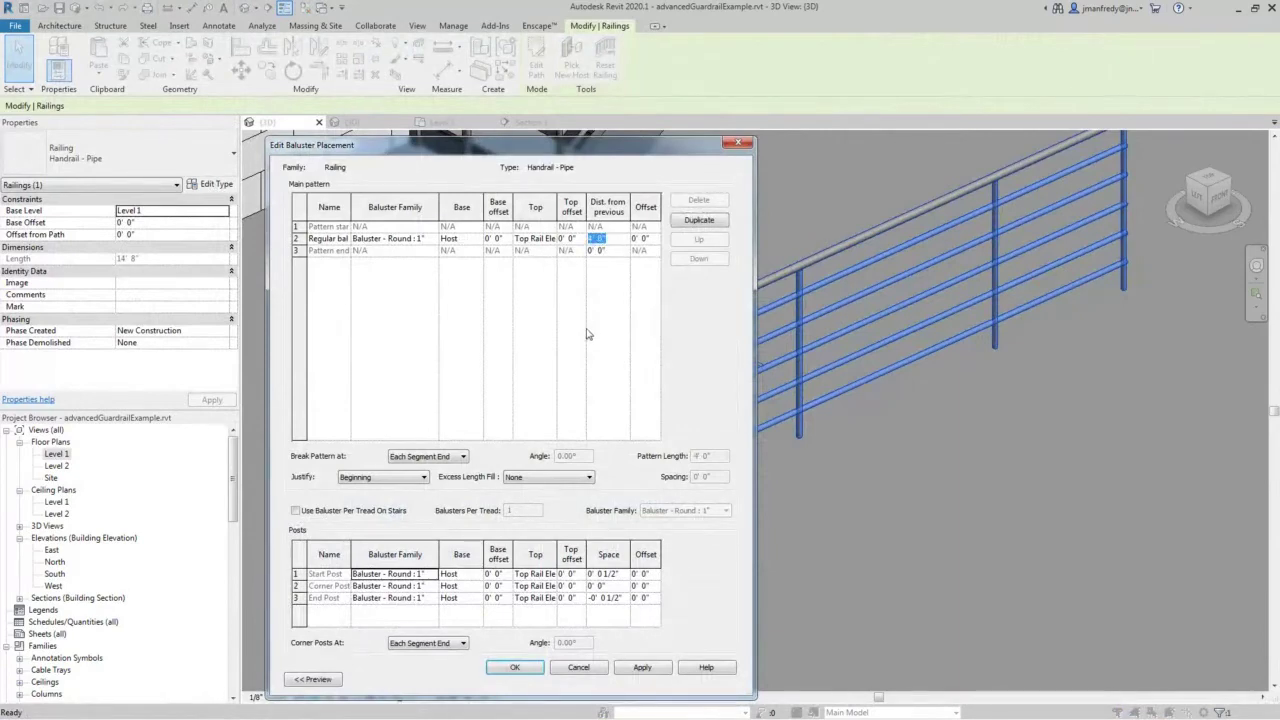
pyautogui.press('Return')
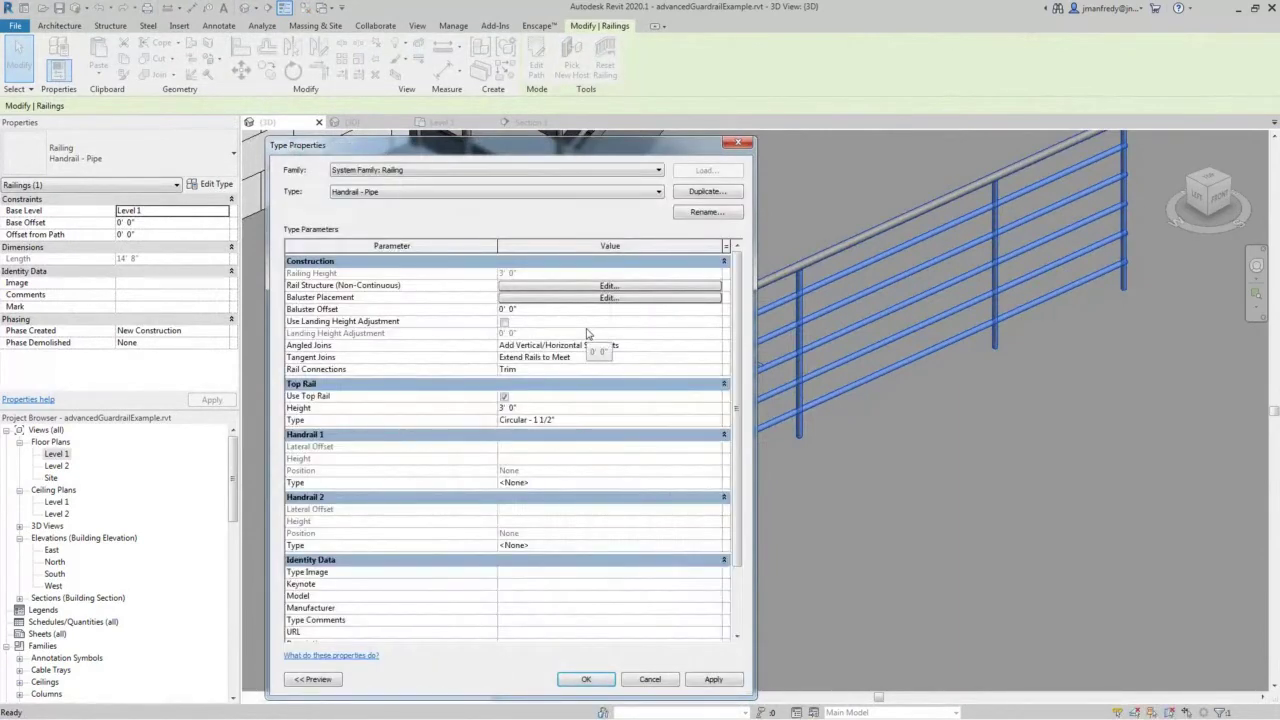
pyautogui.press('Return')
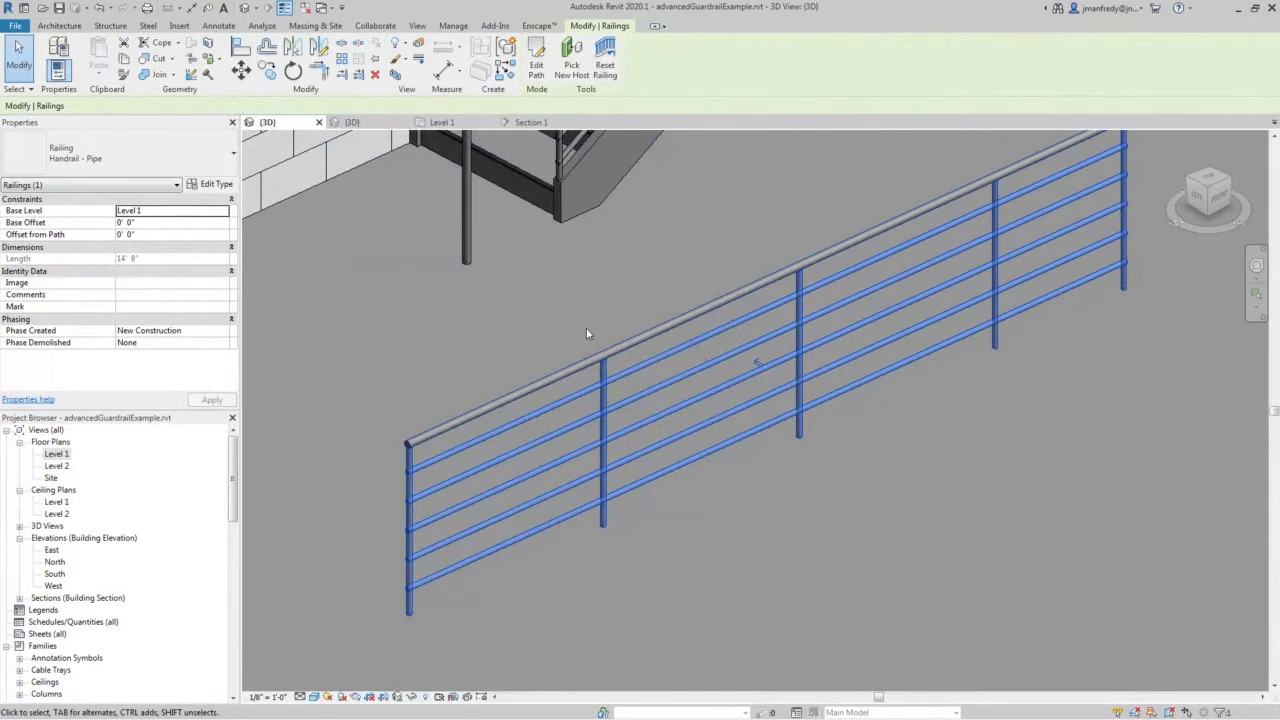
pyautogui.click(55, 455)
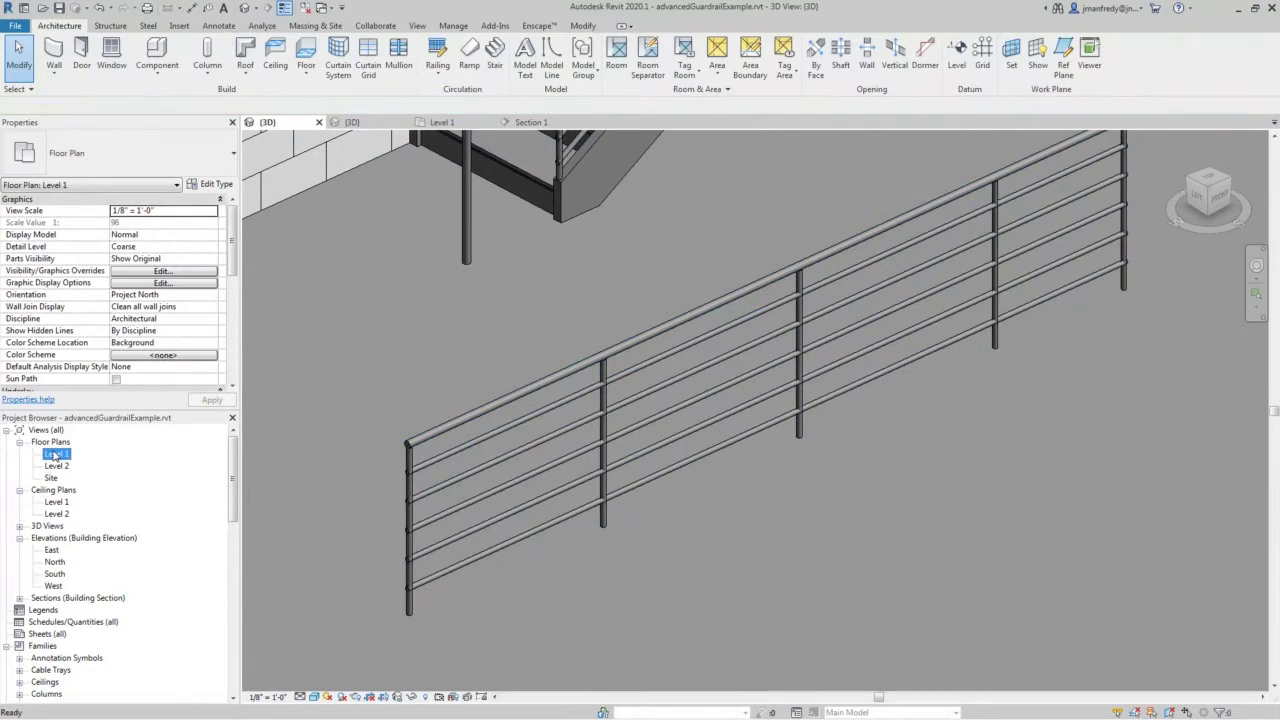
pyautogui.doubleClick(55, 455)
# Edit the railing path and draw a vertical reference plane at its left end.
pyautogui.click(396, 375)
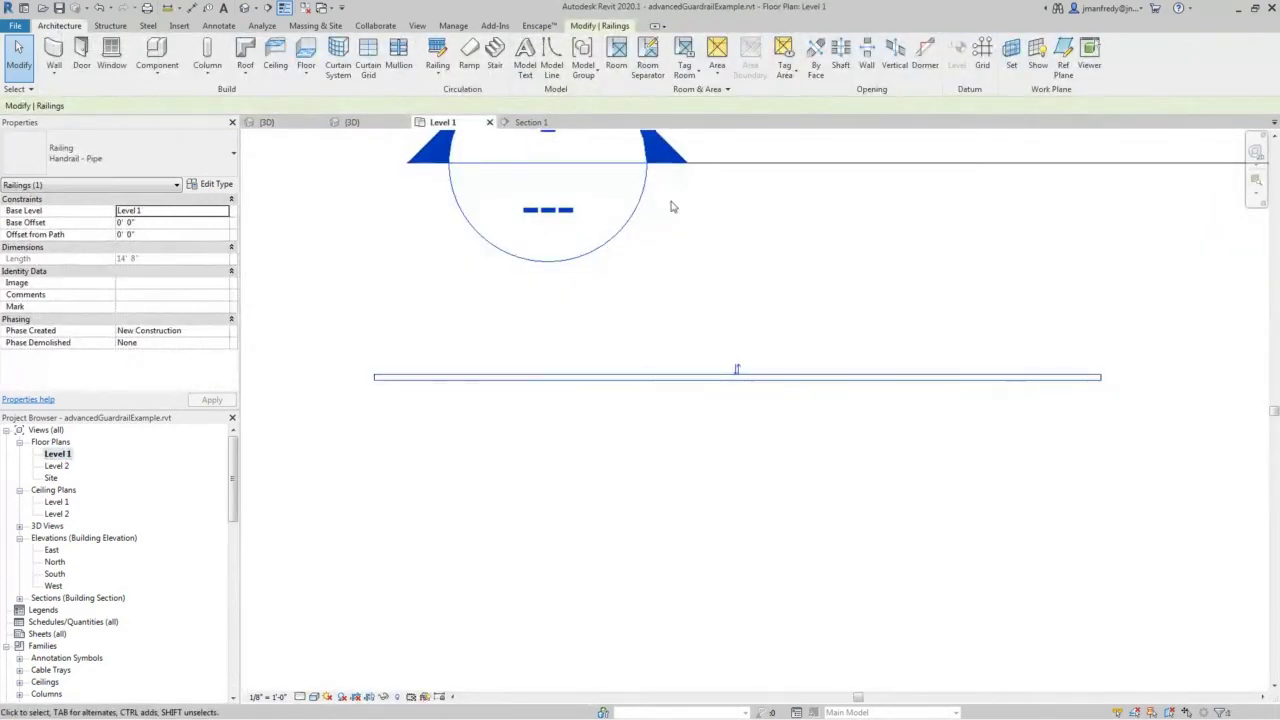
pyautogui.click(477, 403)
pyautogui.click(480, 380)
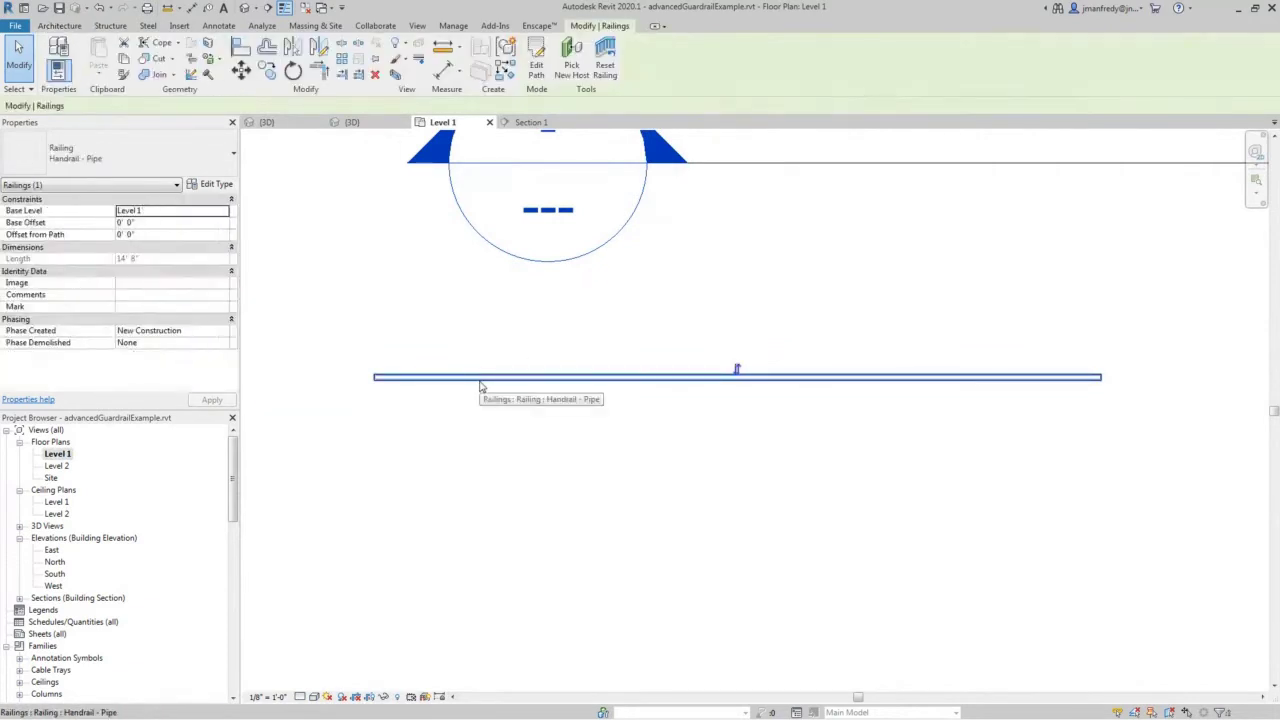
pyautogui.click(537, 68)
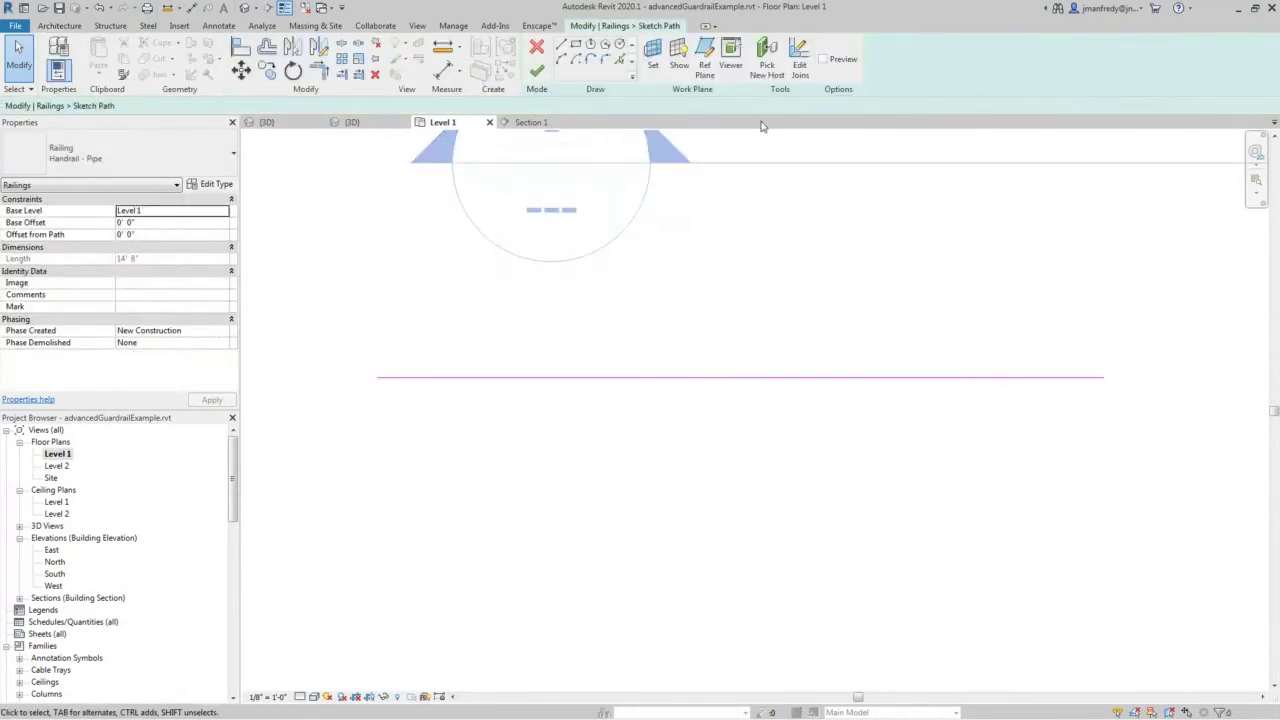
pyautogui.click(706, 70)
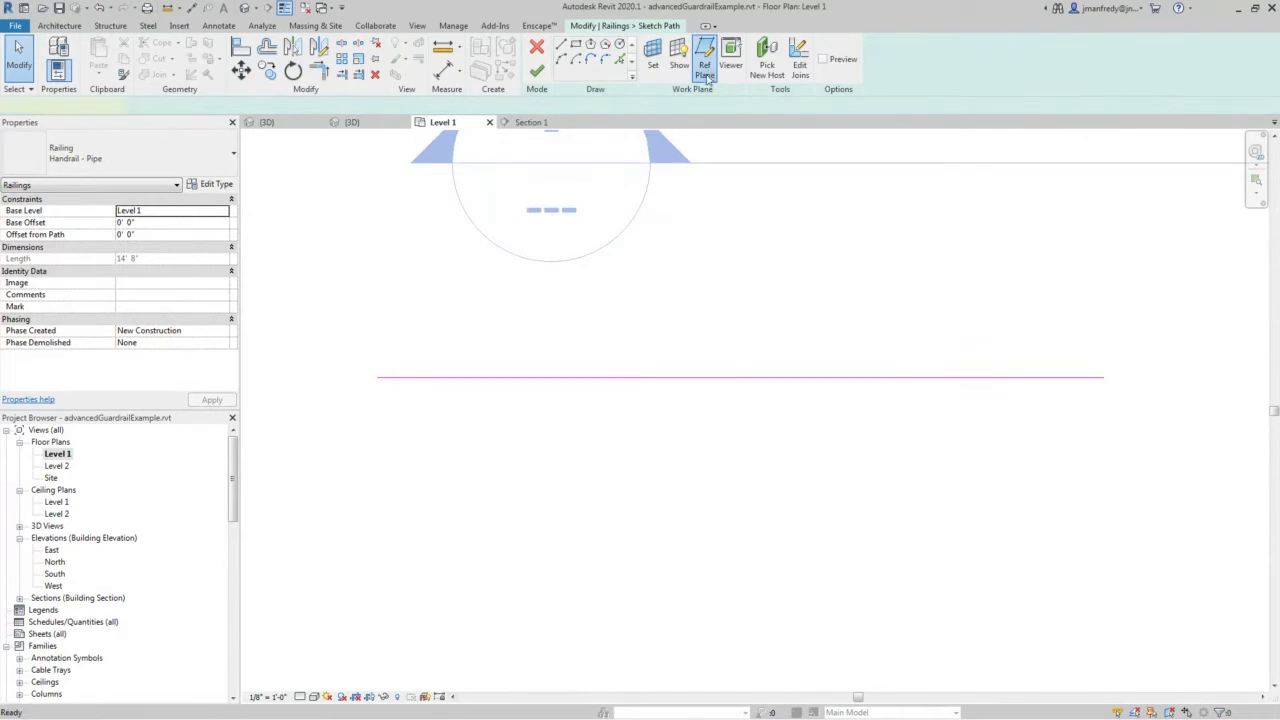
pyautogui.click(375, 377)
pyautogui.click(377, 456)
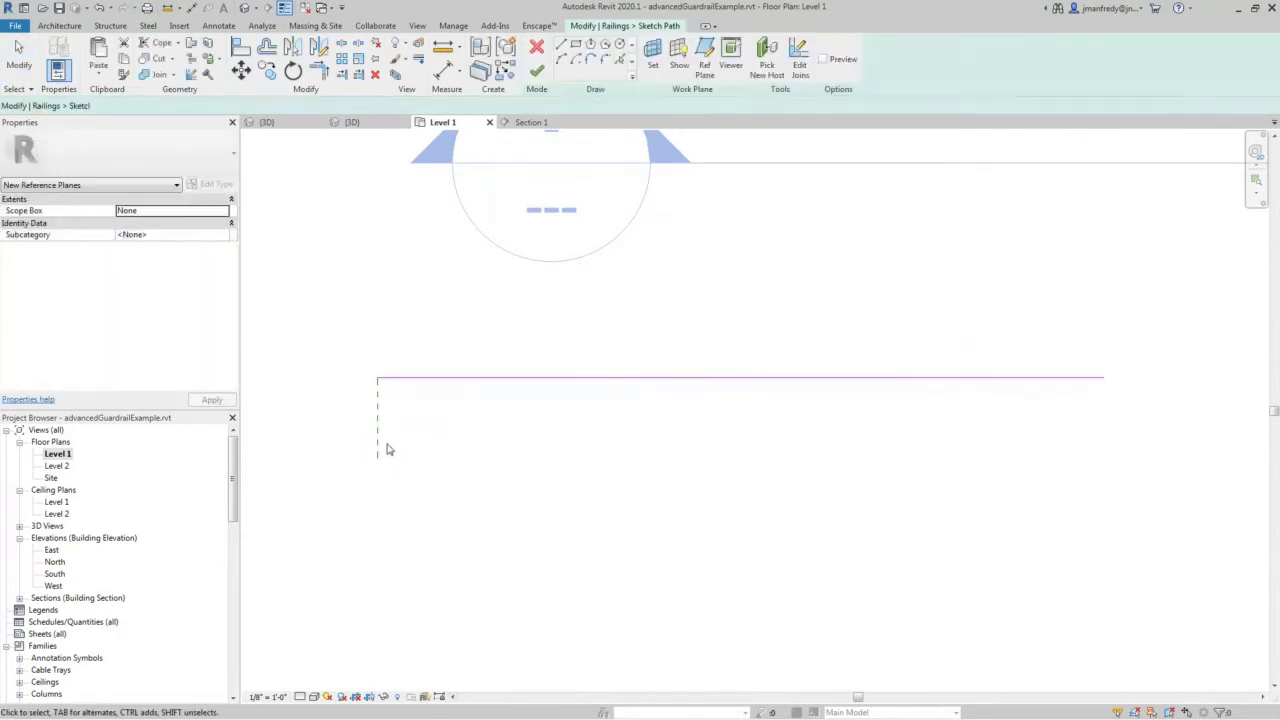
# Move the reference plane 1'-10" to the right.
pyautogui.scroll(1, 388, 450)
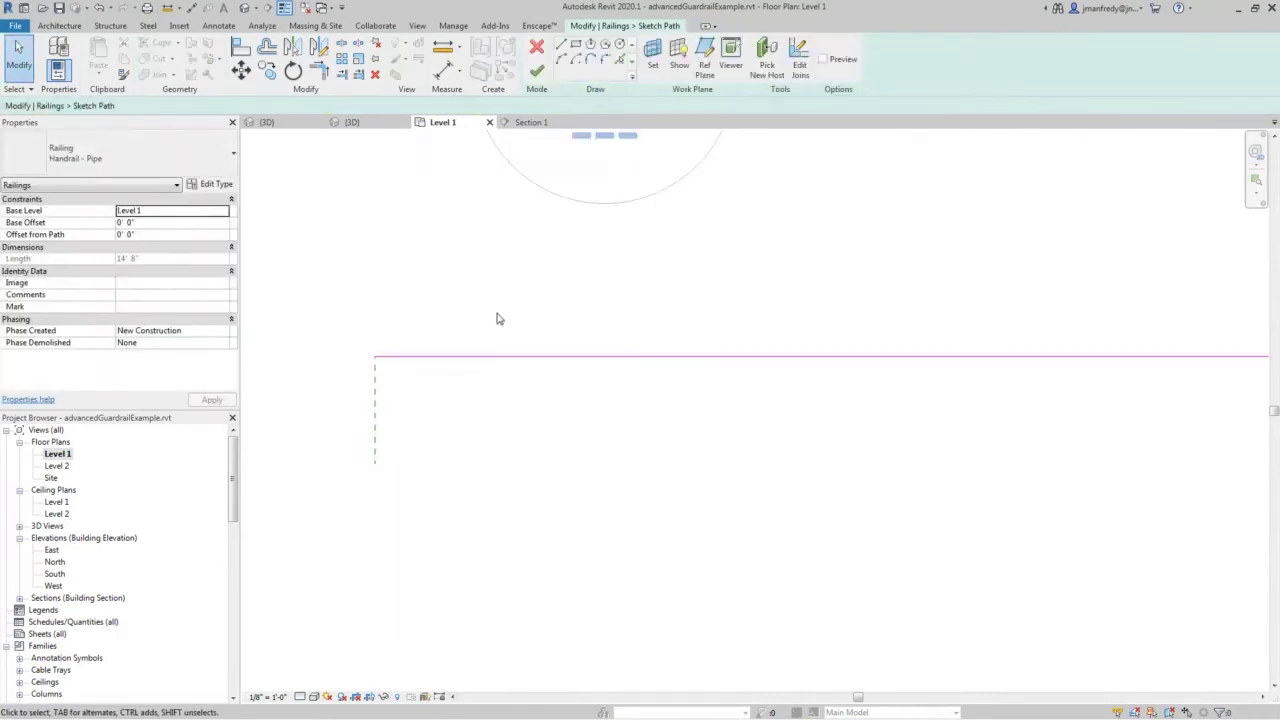
pyautogui.click(376, 405)
pyautogui.click(266, 69)
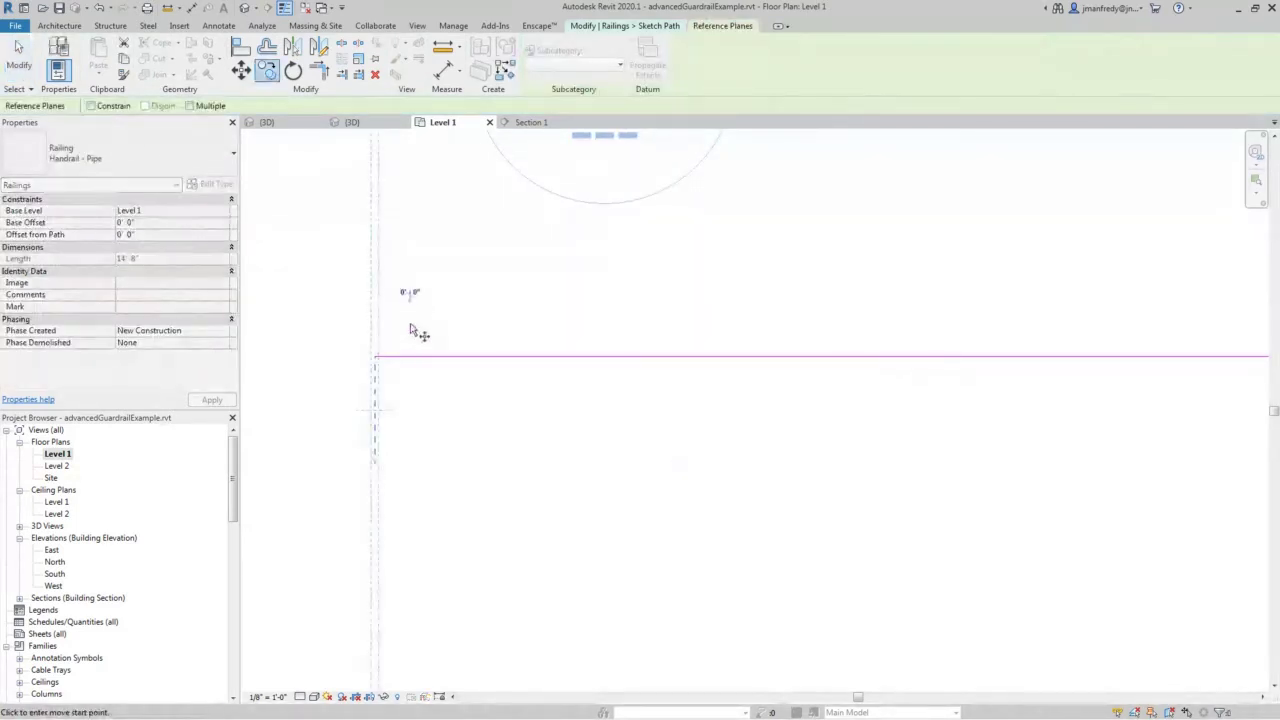
pyautogui.click(410, 322)
pyautogui.click(530, 322)
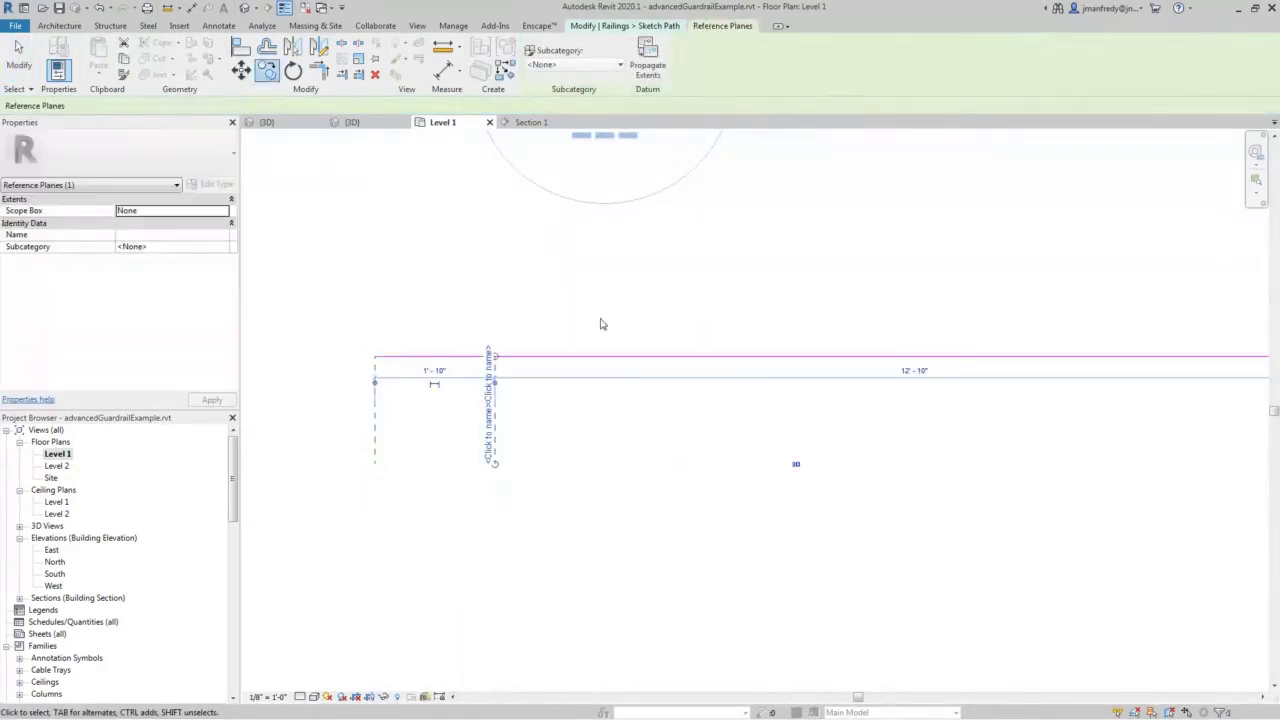
# Copy the reference plane with Multiple to five irregular spots along the railing.
pyautogui.click(266, 69)
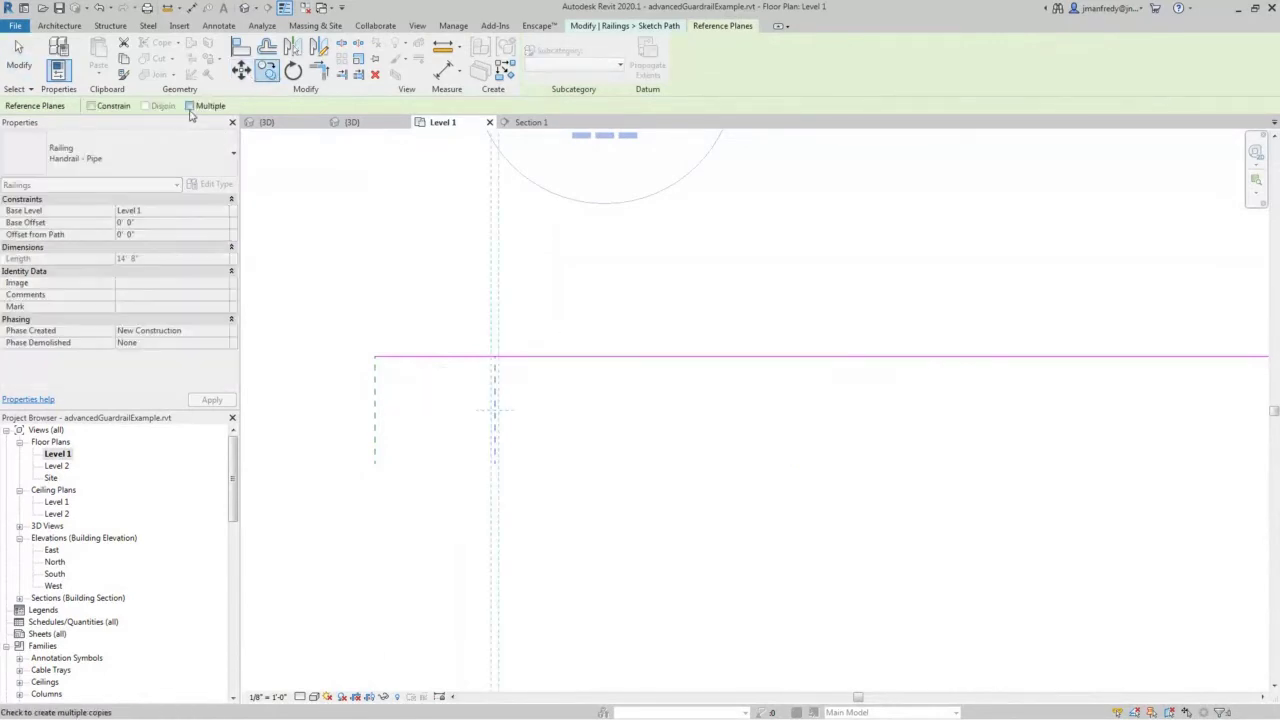
pyautogui.click(189, 105)
pyautogui.click(557, 305)
pyautogui.click(737, 304)
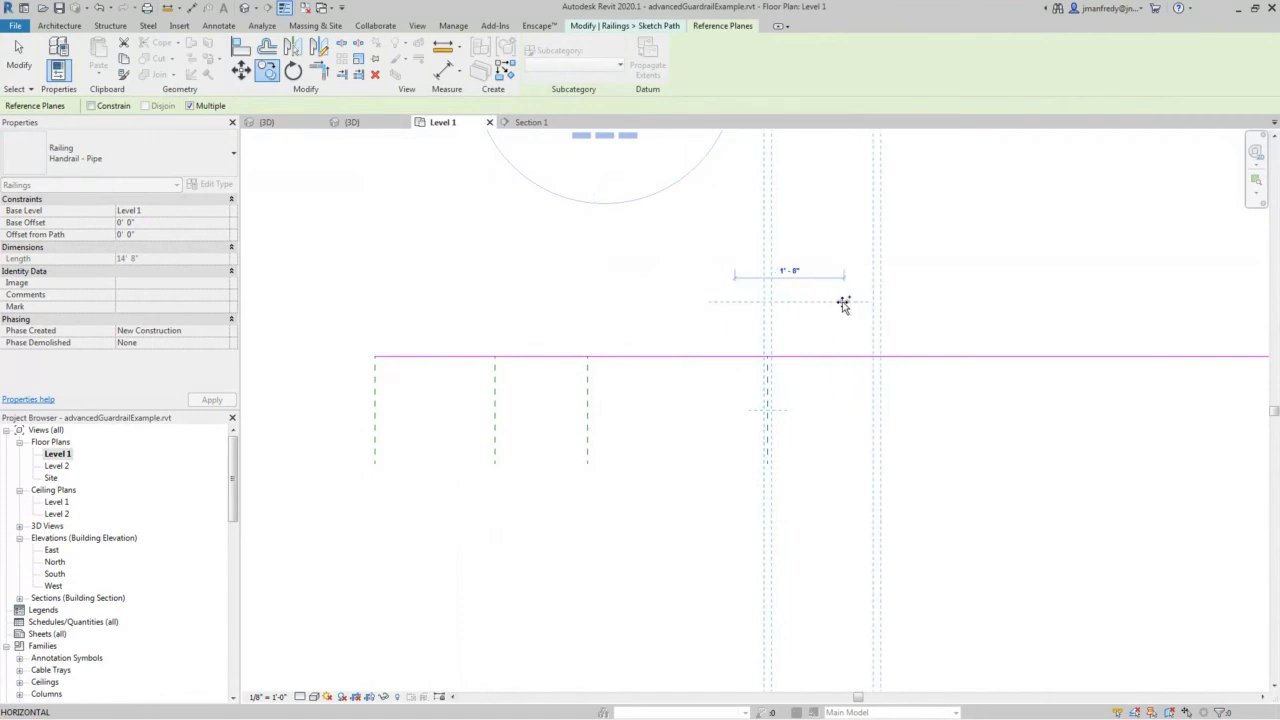
pyautogui.click(1004, 296)
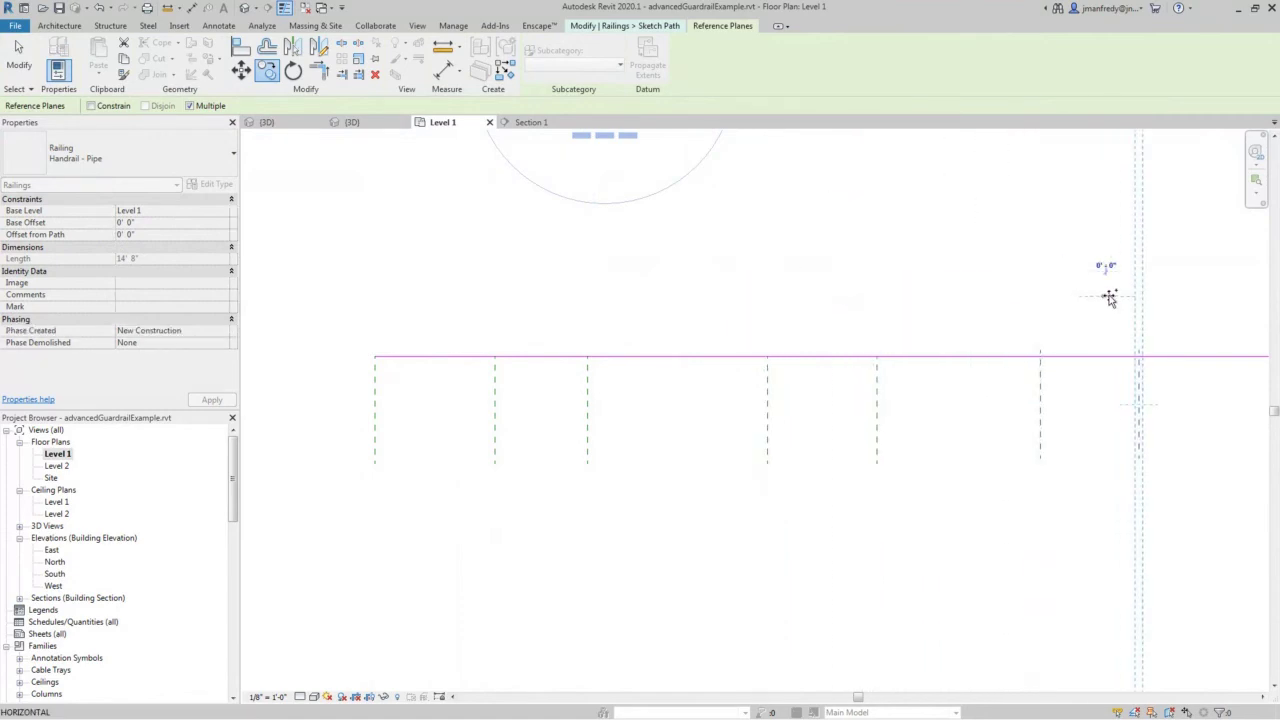
pyautogui.click(1106, 296)
pyautogui.click(1200, 293)
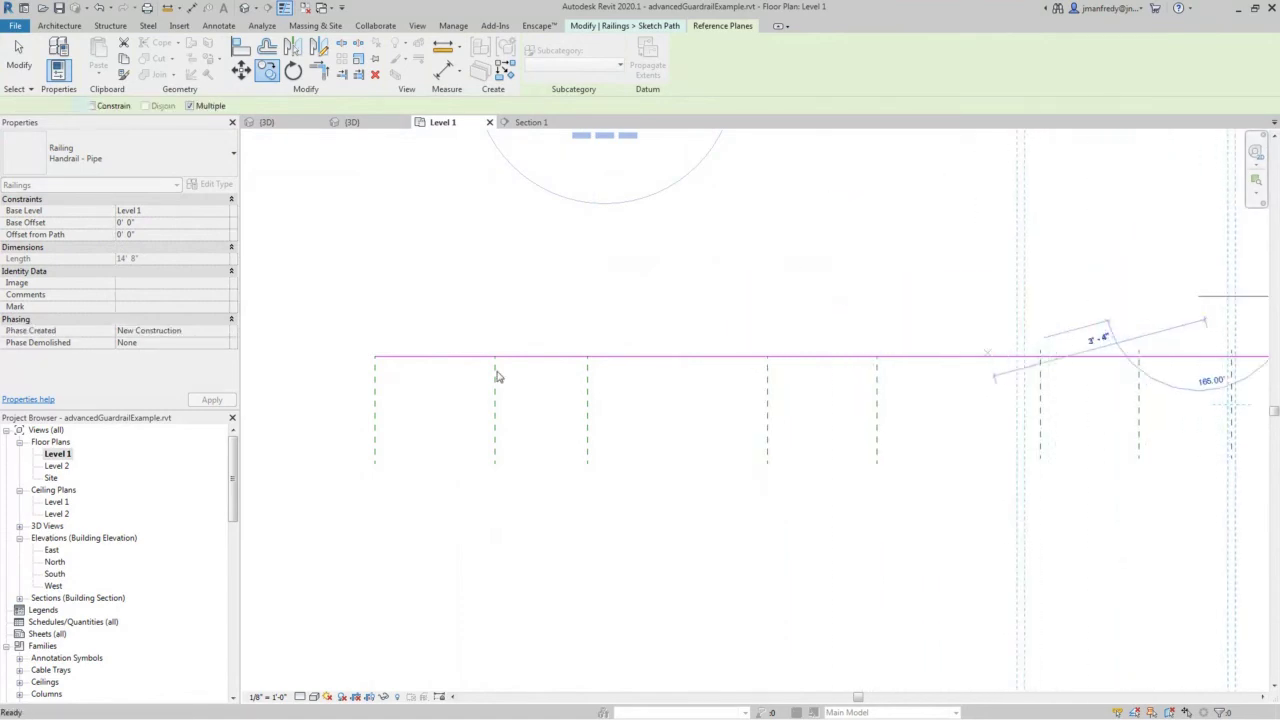
pyautogui.press('Escape')
pyautogui.press('Escape')
pyautogui.moveTo(866, 504)
pyautogui.mouseDown(button='middle')
pyautogui.moveTo(691, 457)
pyautogui.moveTo(764, 481)
pyautogui.mouseUp(button='middle')
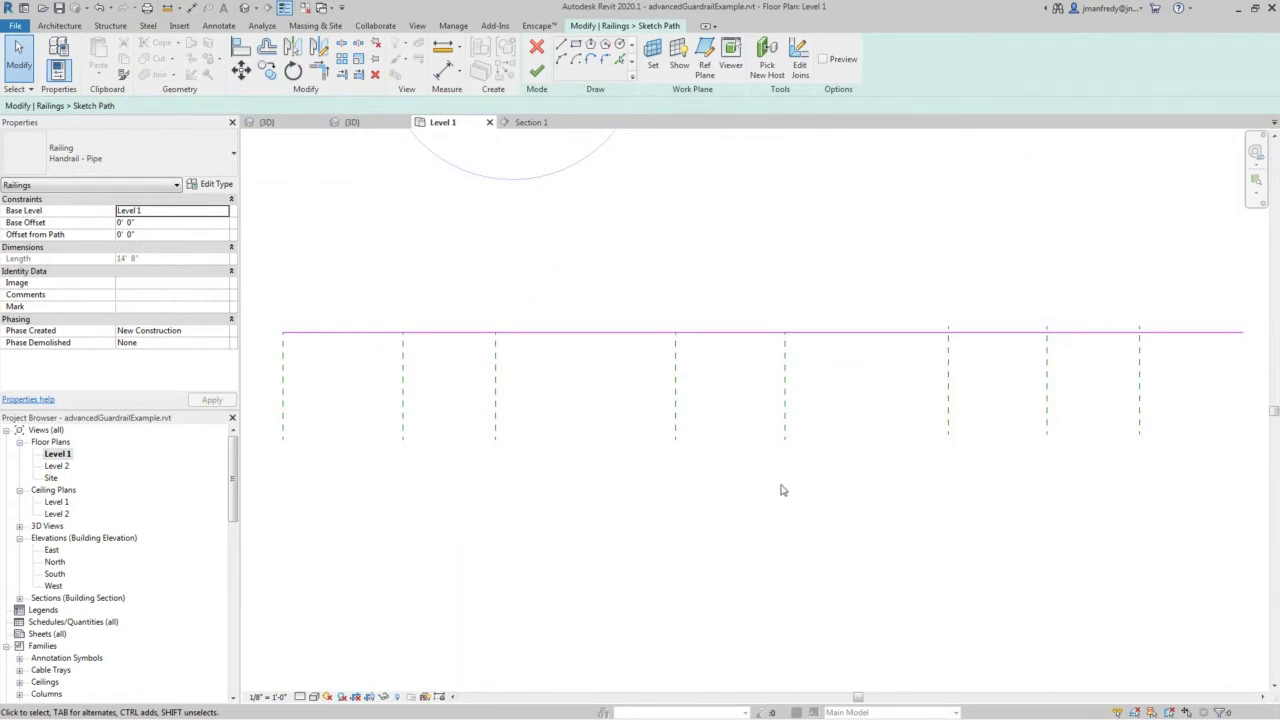
# Split the railing sketch line at each of the seven reference plane crossings.
pyautogui.moveTo(546, 445); pyautogui.dragTo(563, 429, button='middle')
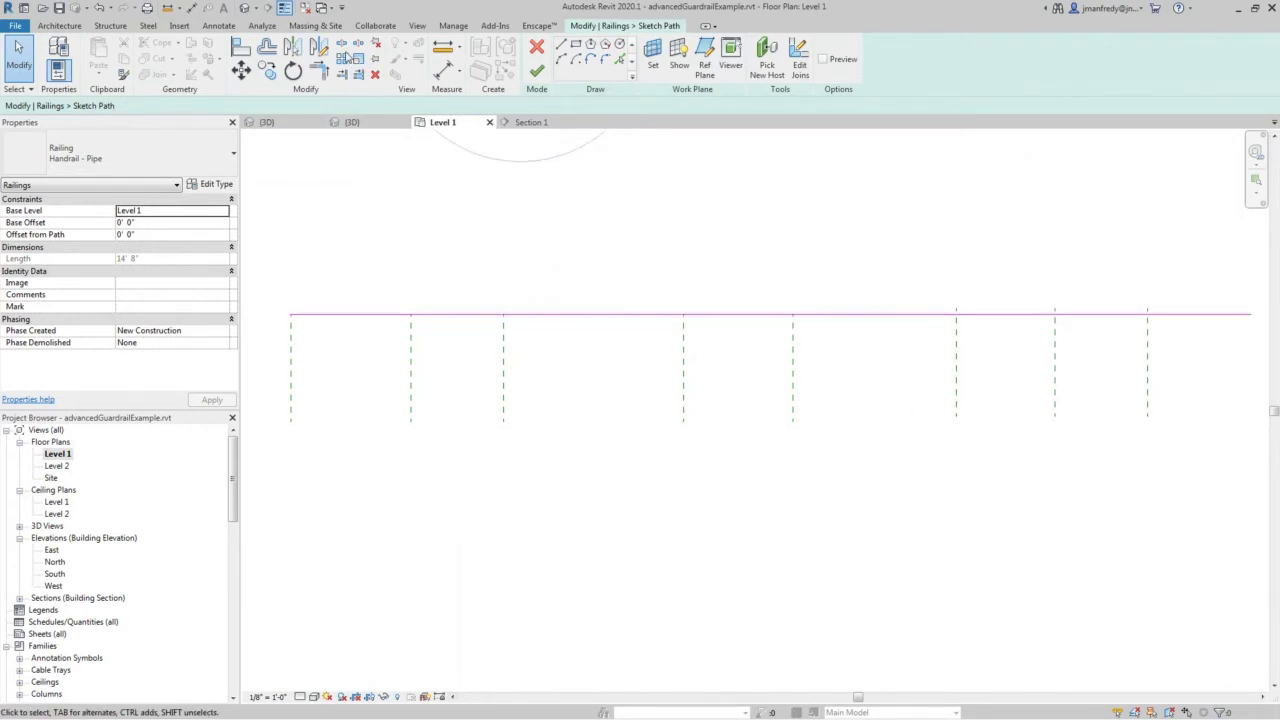
pyautogui.click(342, 47)
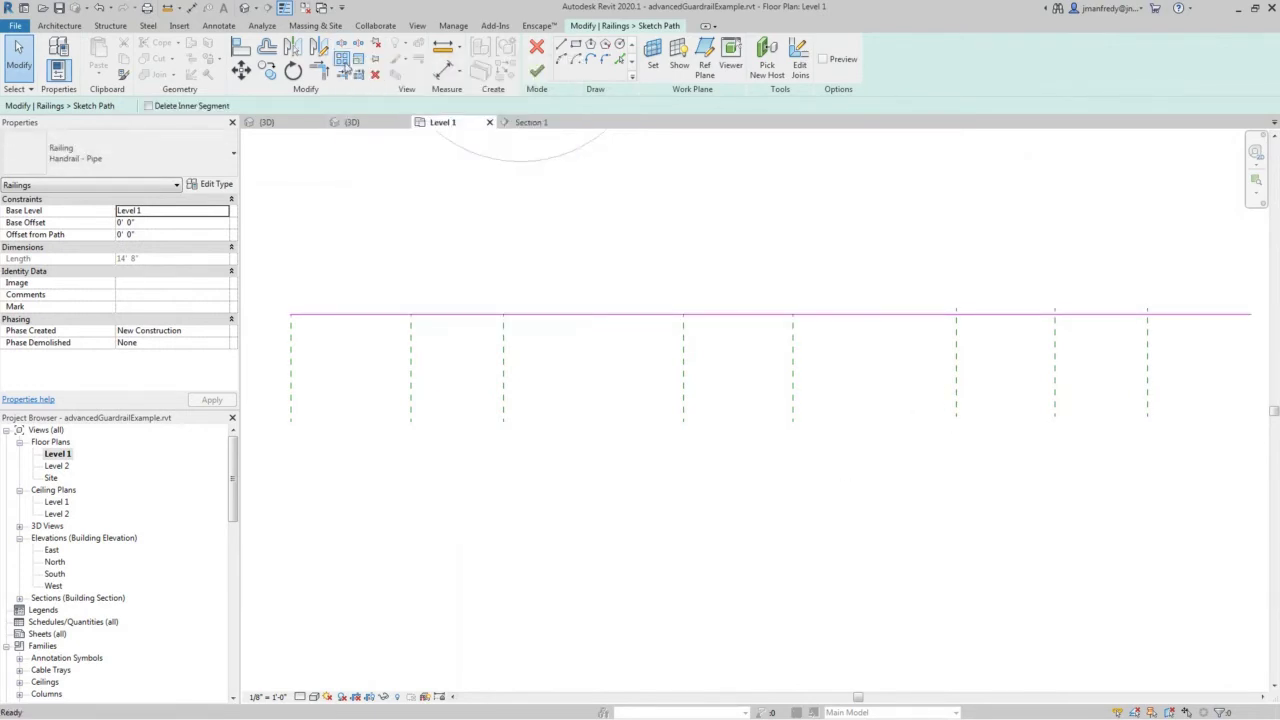
pyautogui.click(411, 314)
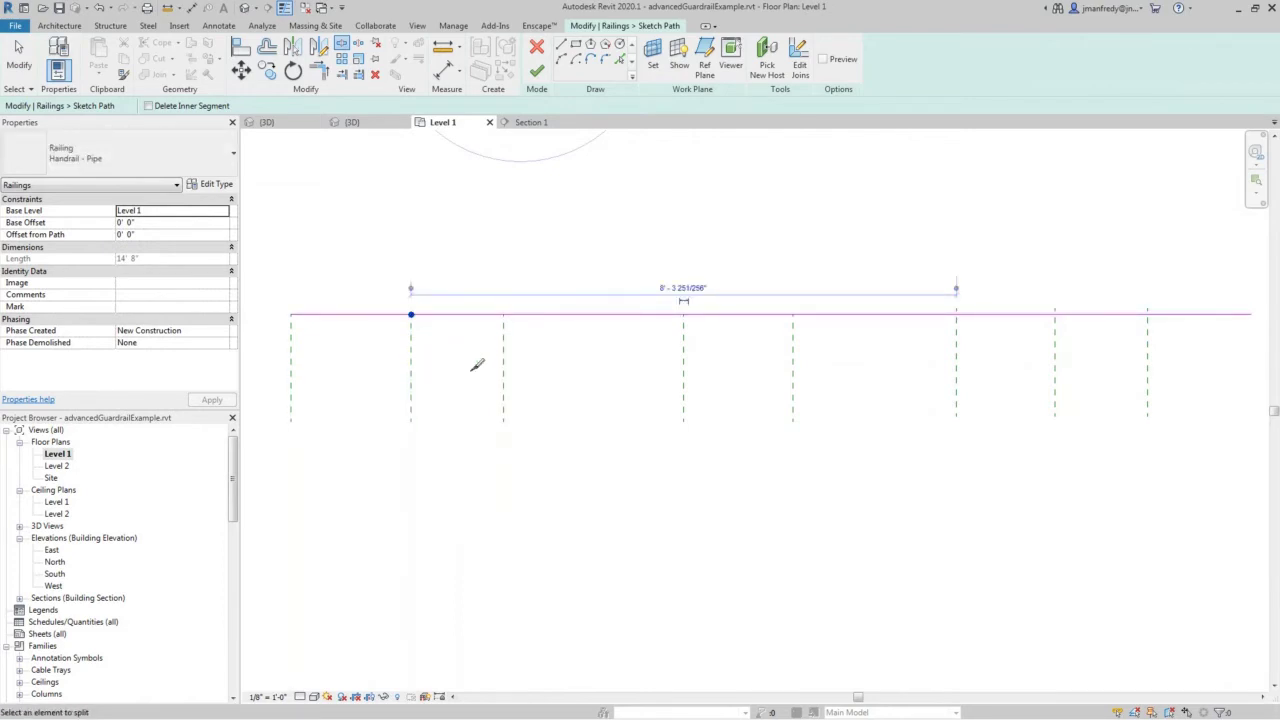
pyautogui.click(504, 314)
pyautogui.click(684, 314)
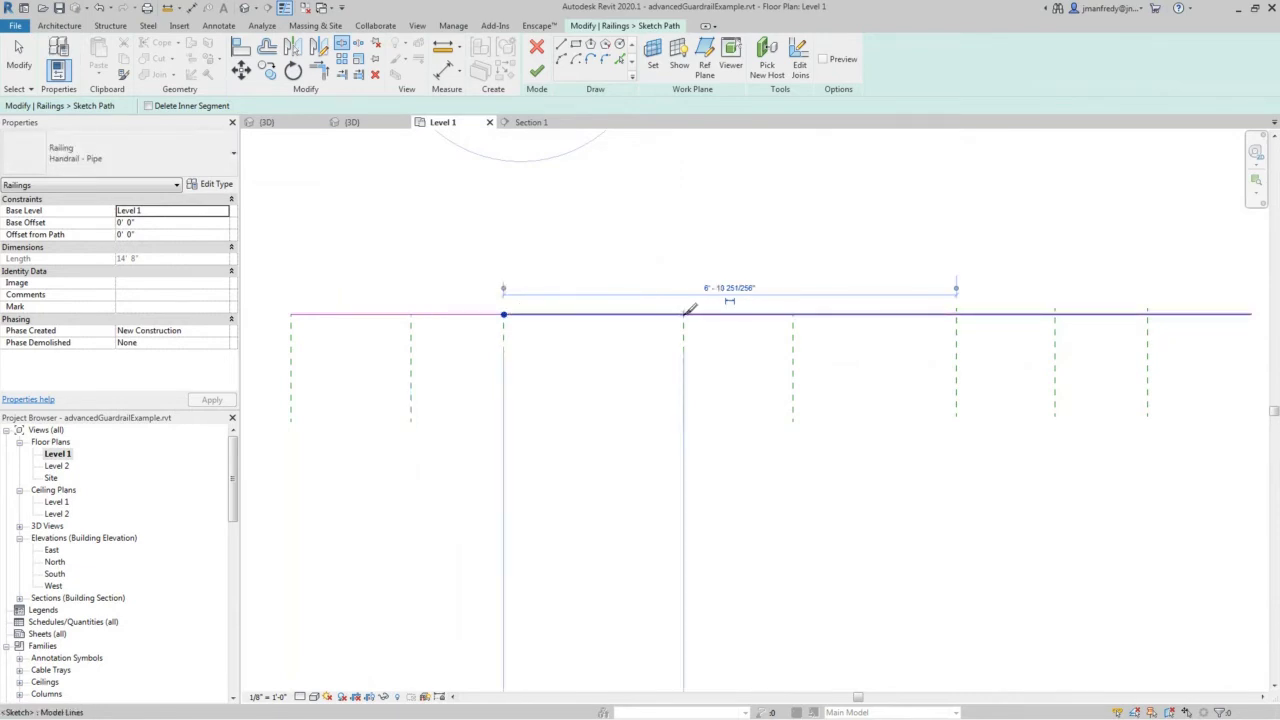
pyautogui.click(793, 314)
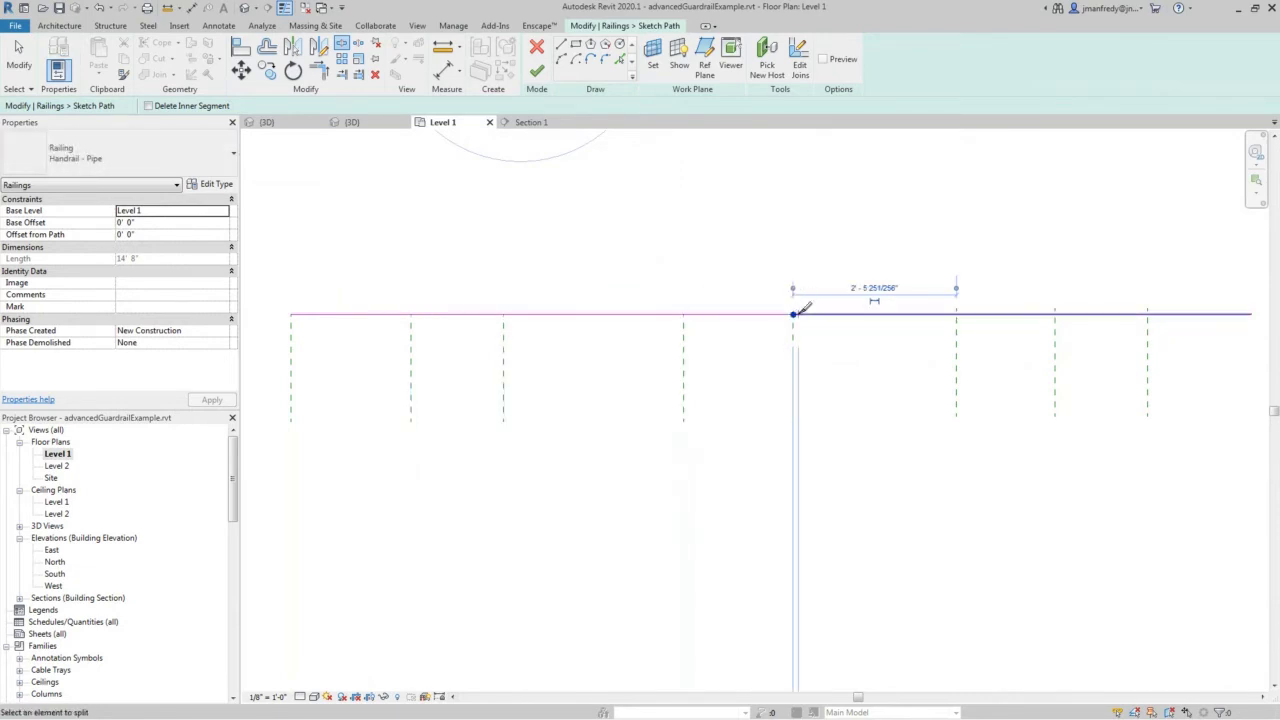
pyautogui.click(957, 314)
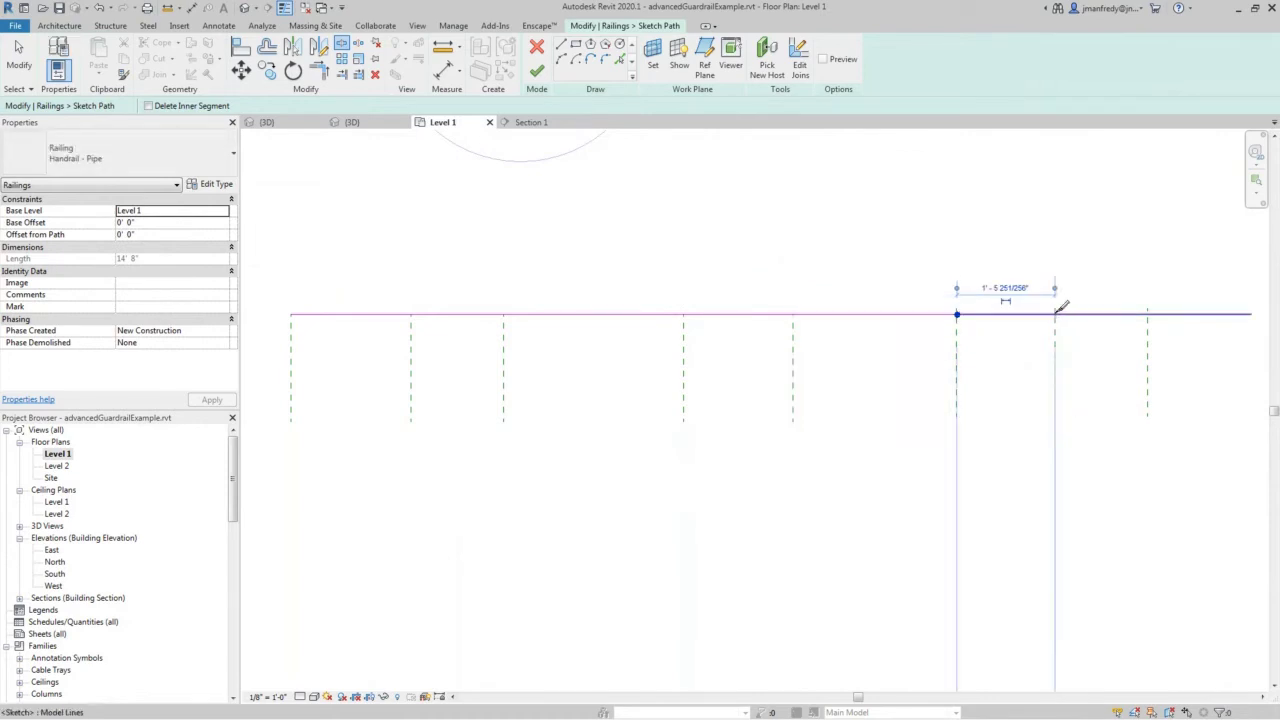
pyautogui.click(1055, 314)
pyautogui.click(1147, 314)
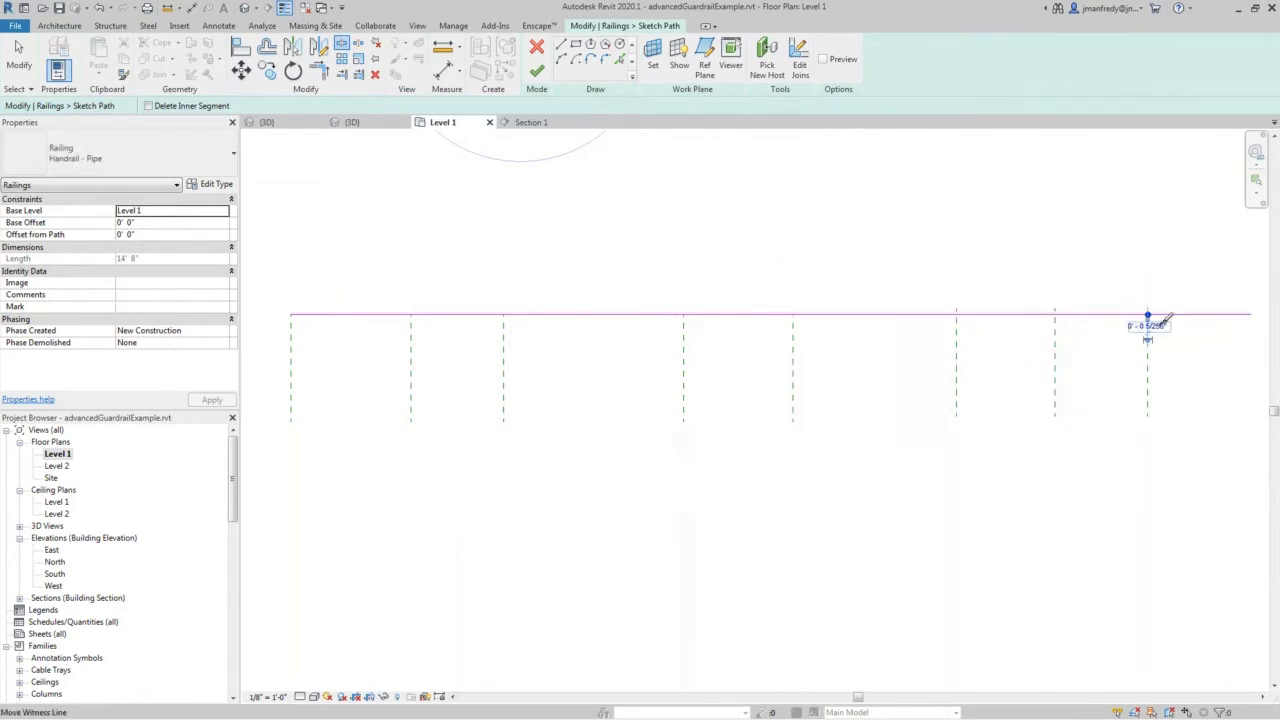
# Finish the path sketch and orbit the 3D view to see posts at each split.
pyautogui.click(537, 70)
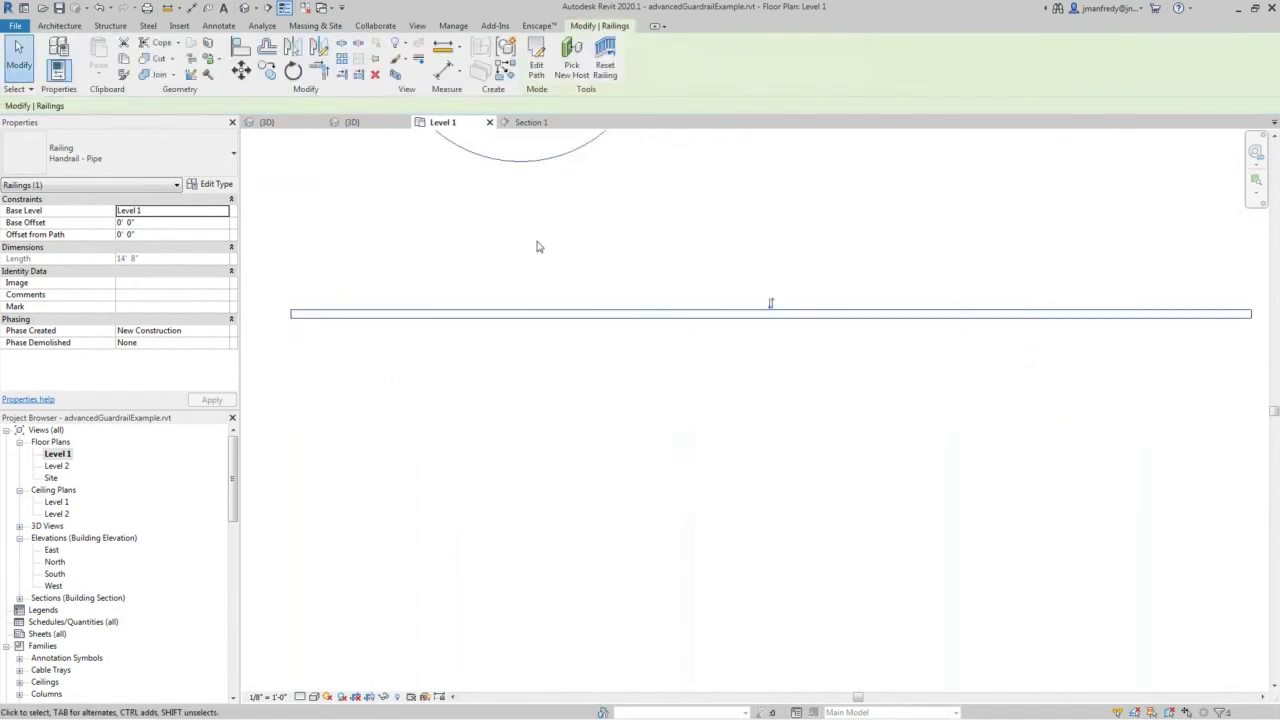
pyautogui.click(491, 166)
pyautogui.click(244, 8)
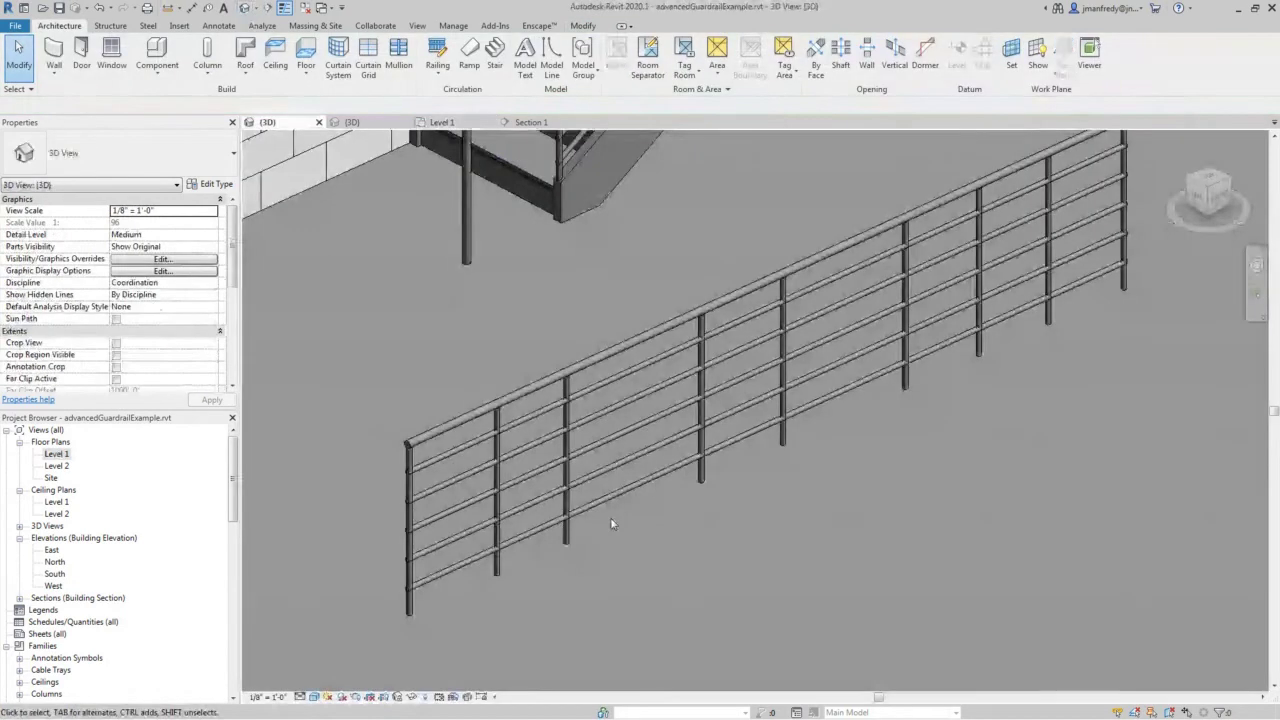
pyautogui.keyDown('shift'); pyautogui.moveTo(612, 523); pyautogui.dragTo(873, 325, button='middle'); pyautogui.keyUp('shift')
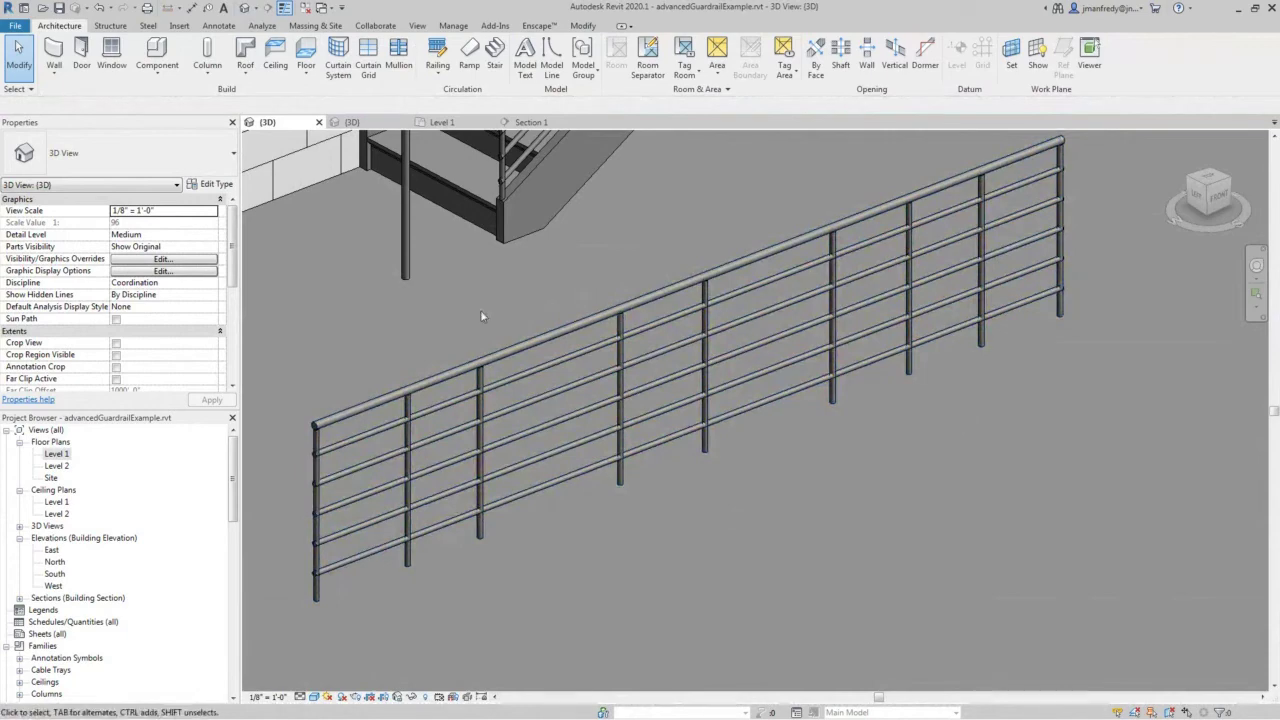
# Change the Handrail - Pipe regular baluster from Baluster - Round : 1" to Baluster - Square : 1".
pyautogui.click(448, 376)
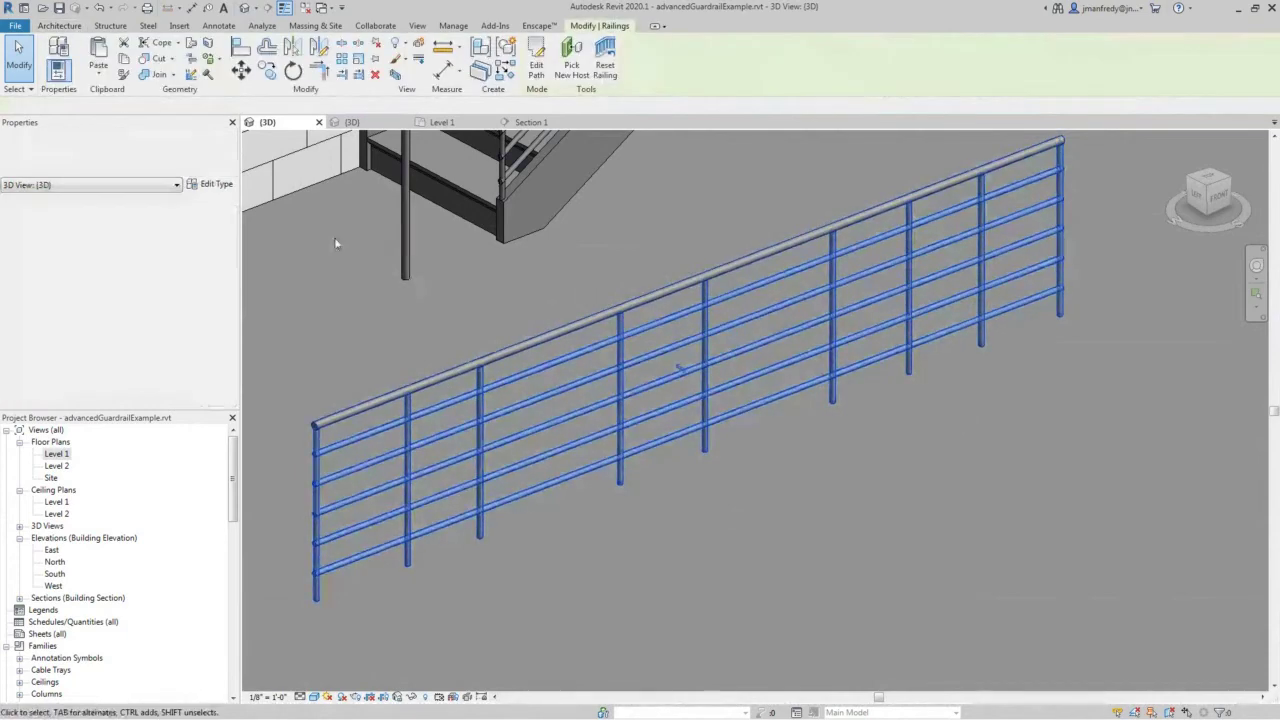
pyautogui.click(212, 187)
pyautogui.click(522, 298)
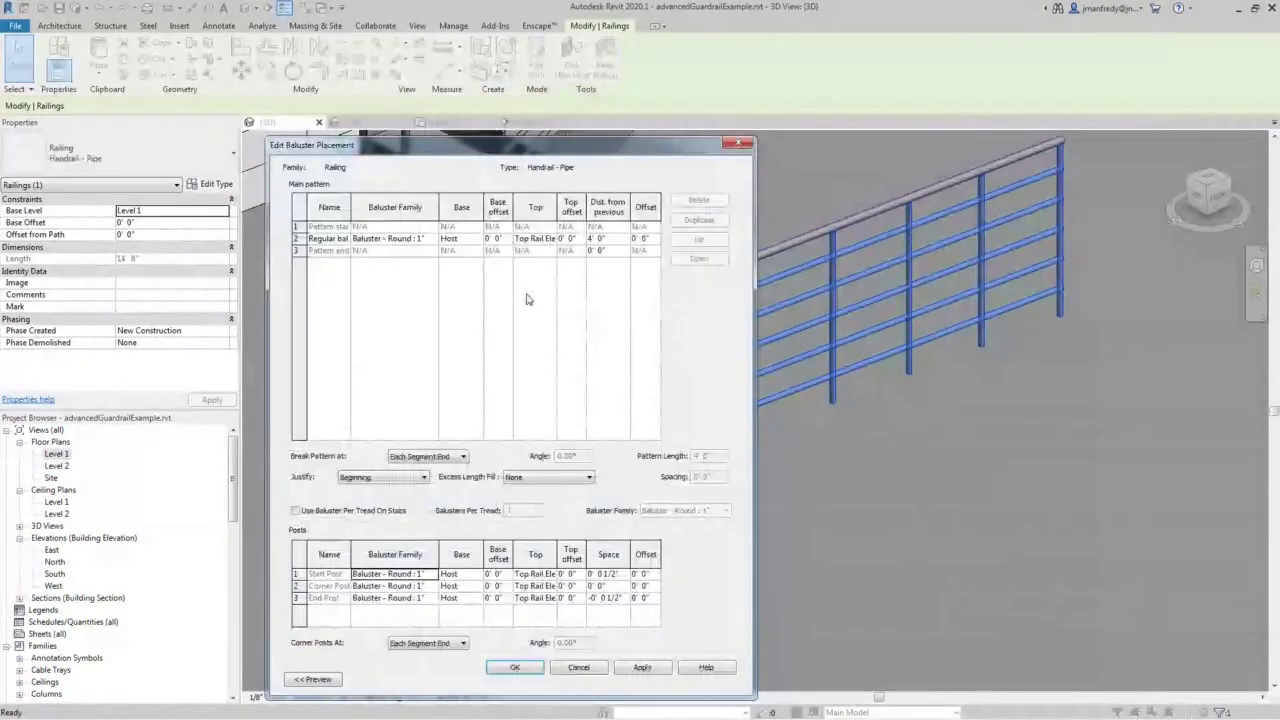
pyautogui.click(410, 239)
pyautogui.click(432, 240)
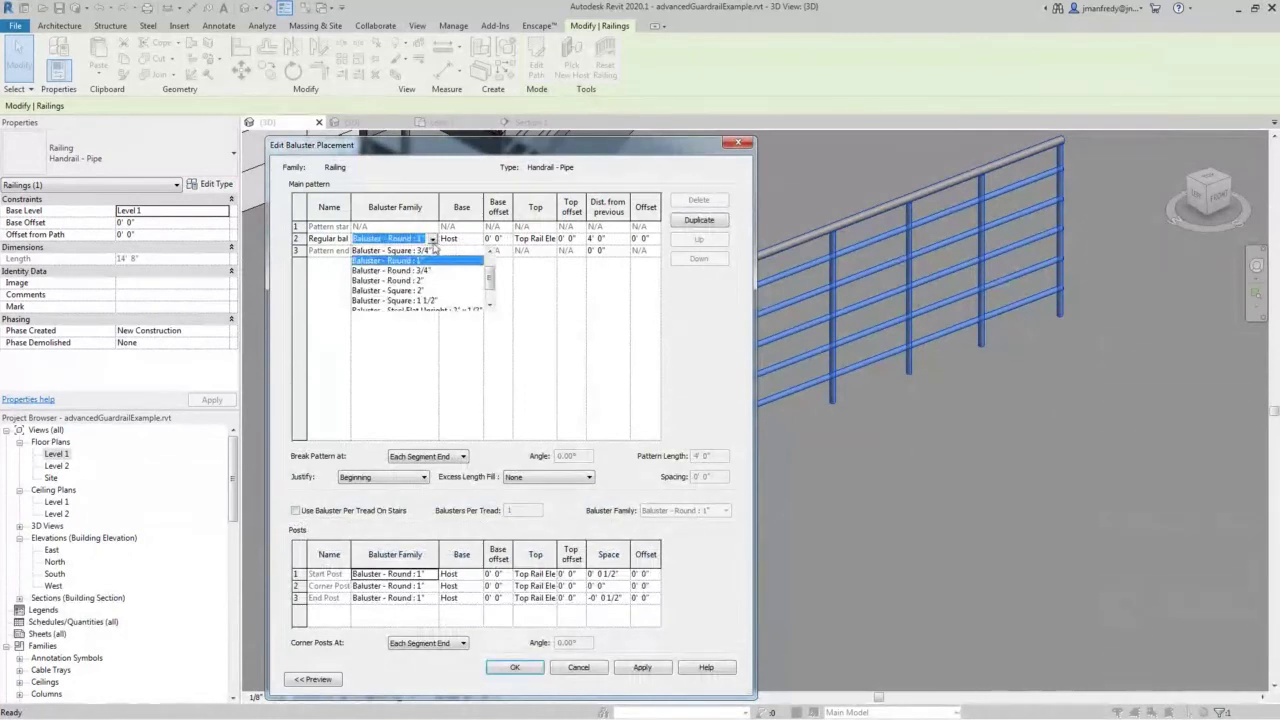
pyautogui.scroll(-2, 490, 275)
pyautogui.scroll(3, 492, 276)
pyautogui.click(425, 251)
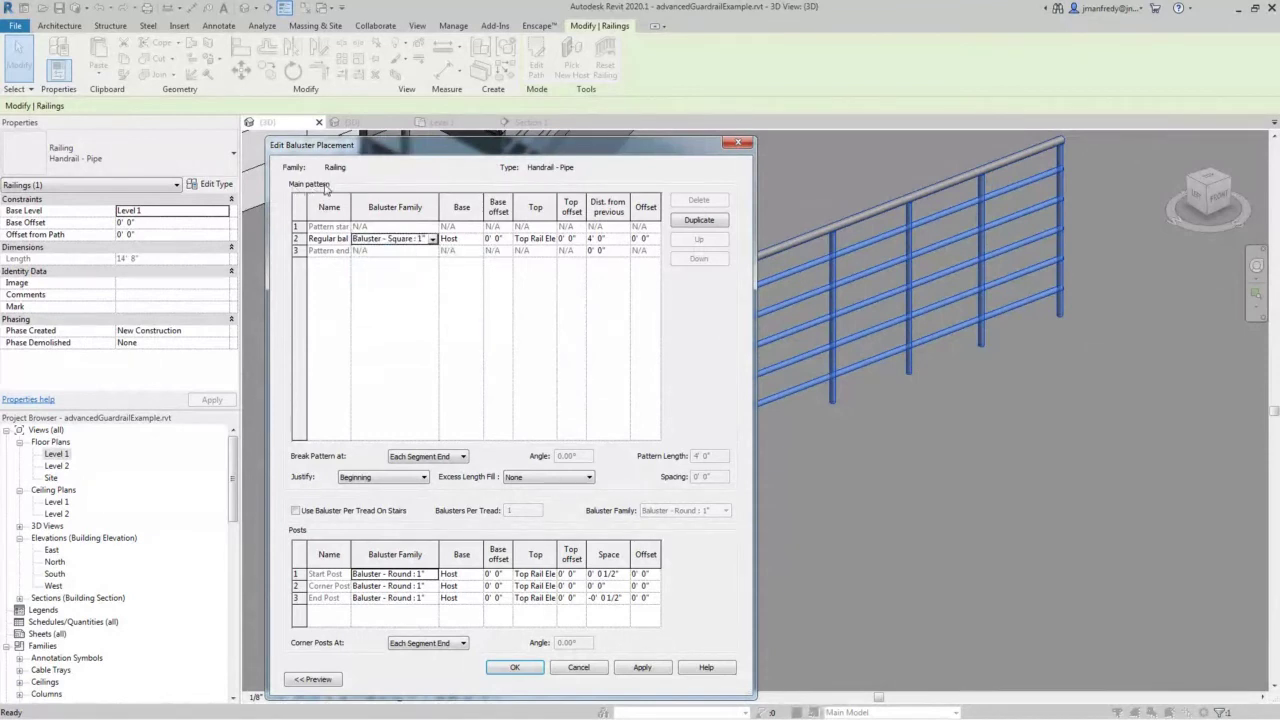
pyautogui.click(617, 668)
pyautogui.click(520, 667)
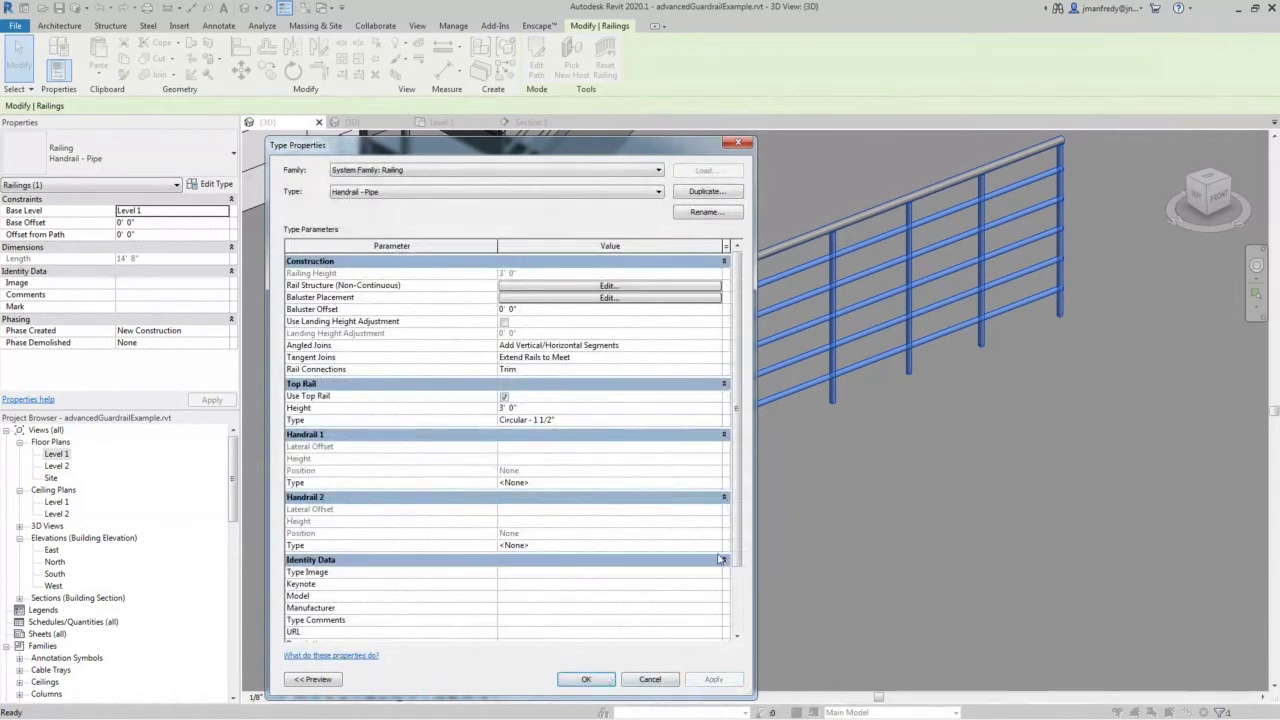
pyautogui.click(586, 679)
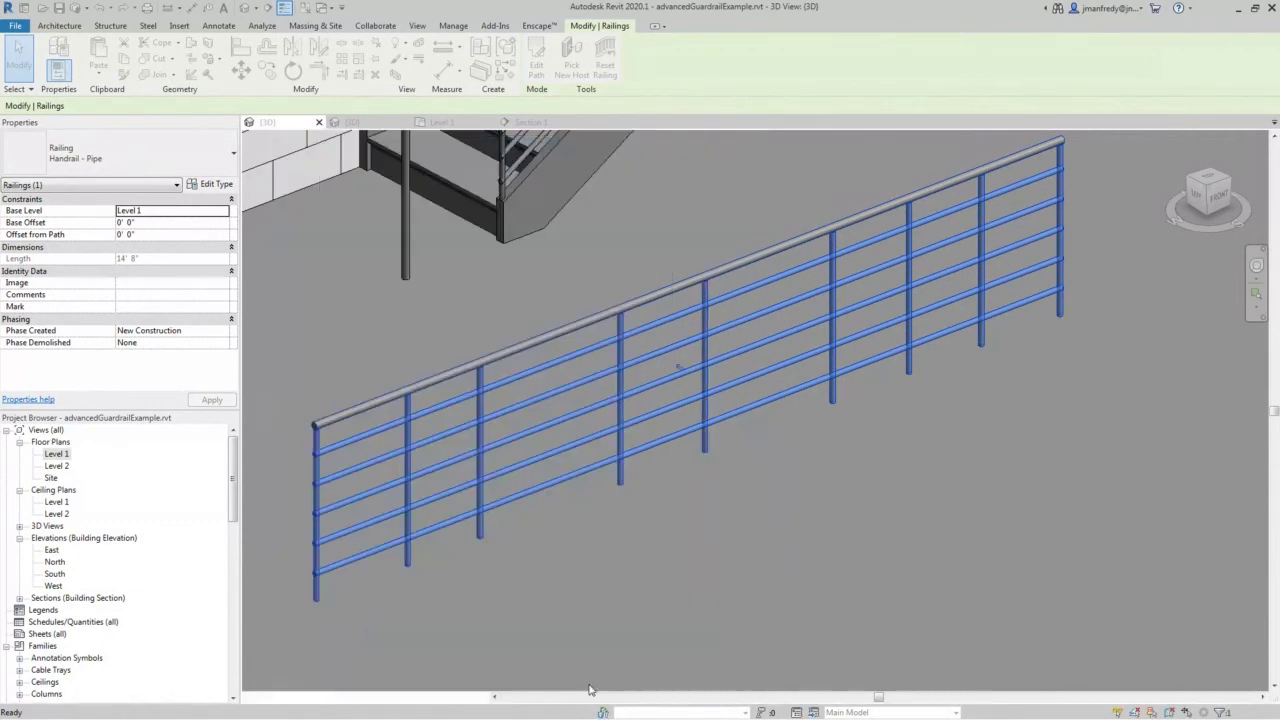
pyautogui.click(637, 528)
pyautogui.scroll(2, 638, 533)
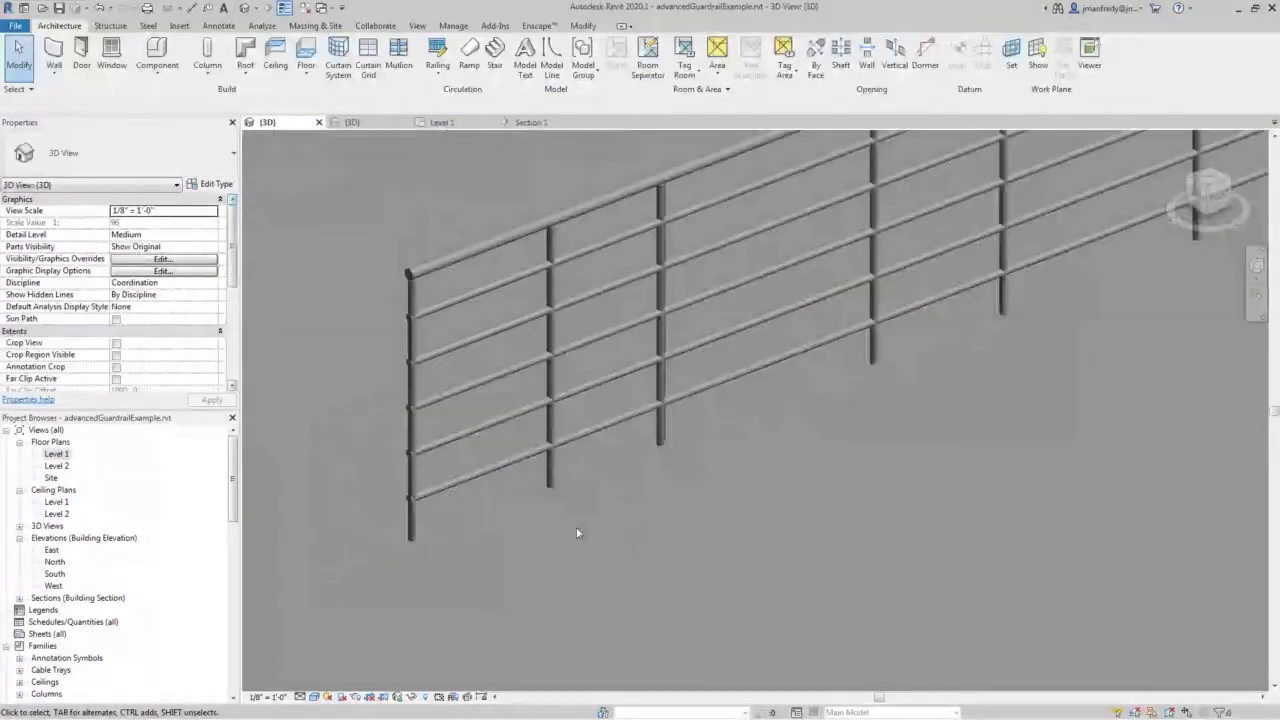
pyautogui.keyDown('shift'); pyautogui.moveTo(576, 533); pyautogui.dragTo(715, 530, button='middle'); pyautogui.keyUp('shift')
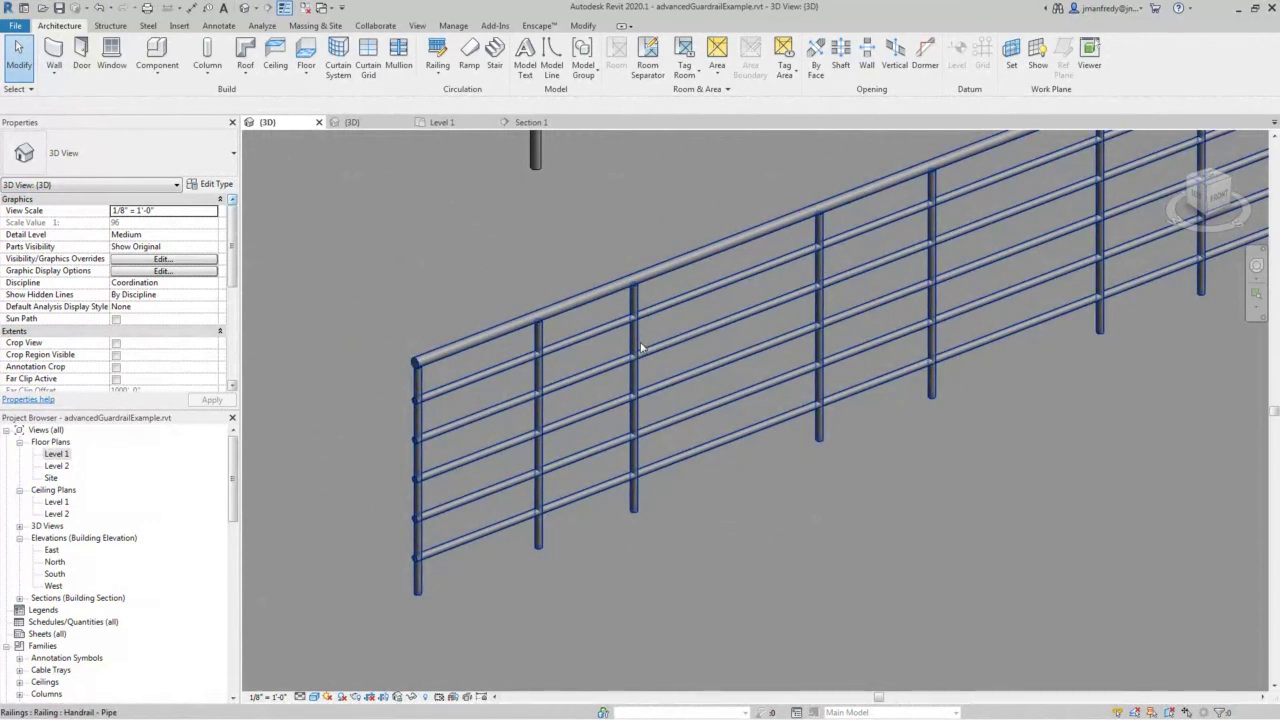
pyautogui.press('Tab')
pyautogui.click(645, 280)
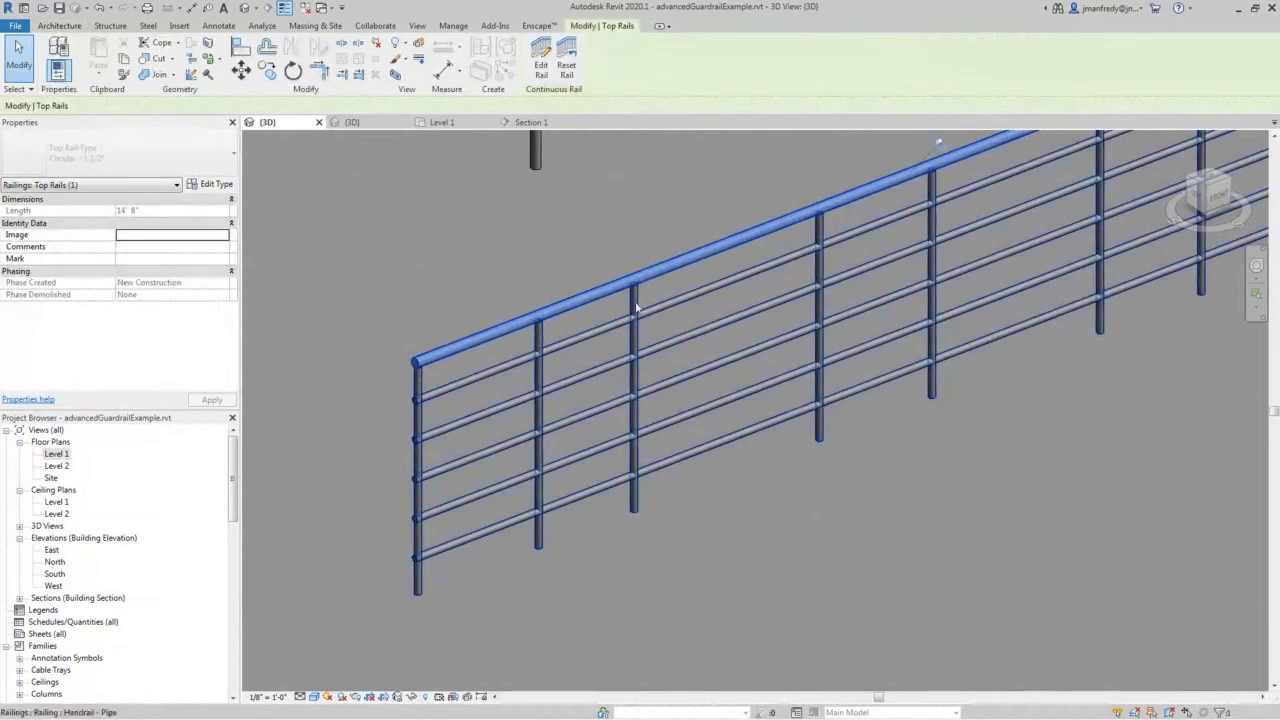
pyautogui.click(636, 308)
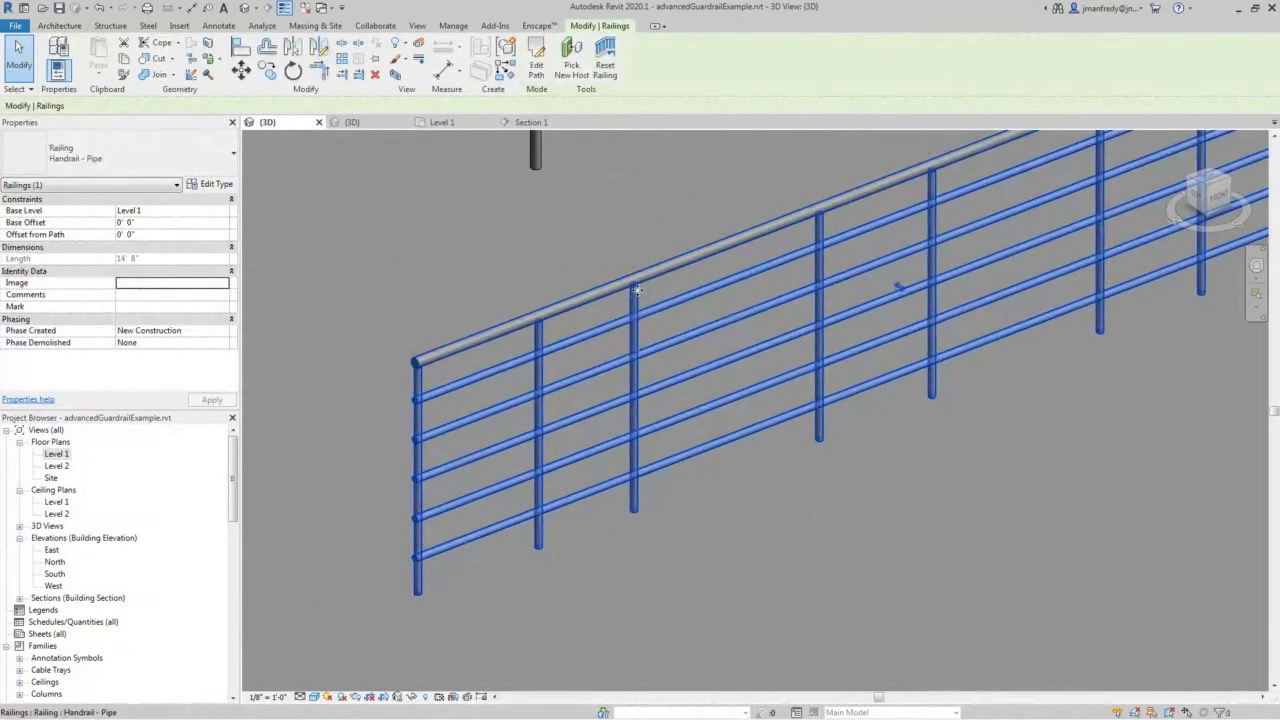
pyautogui.click(782, 472)
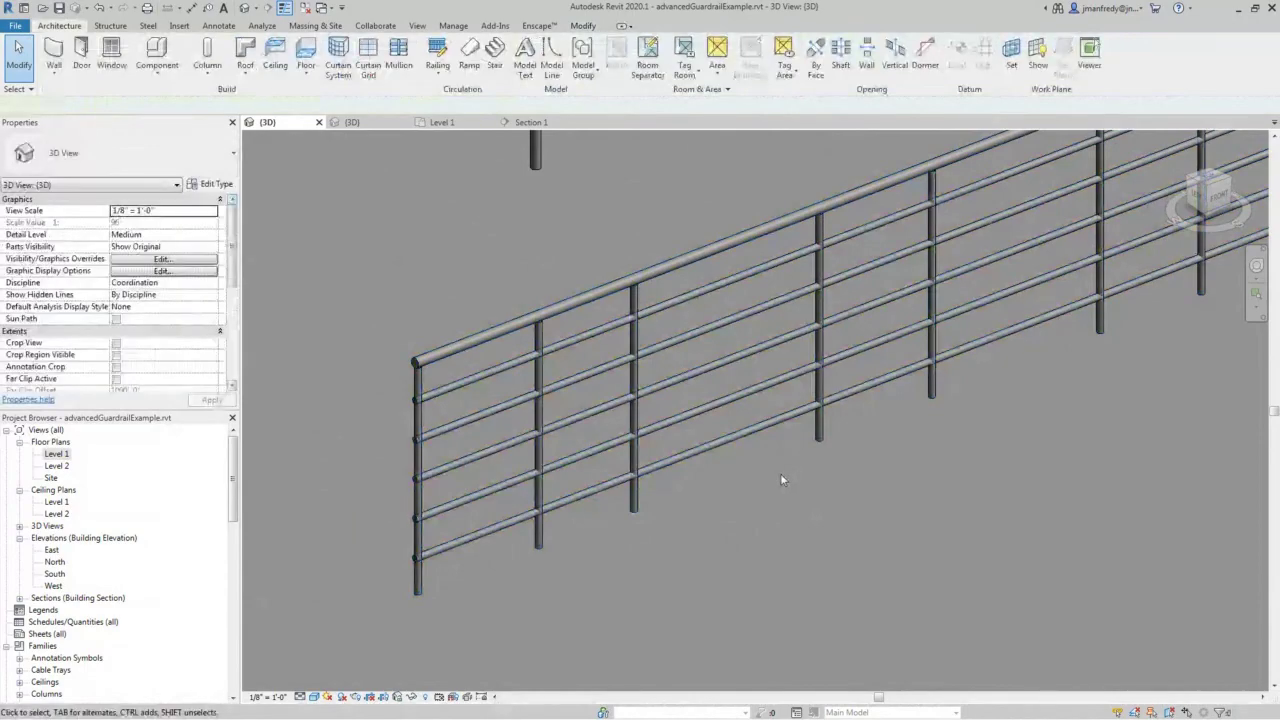